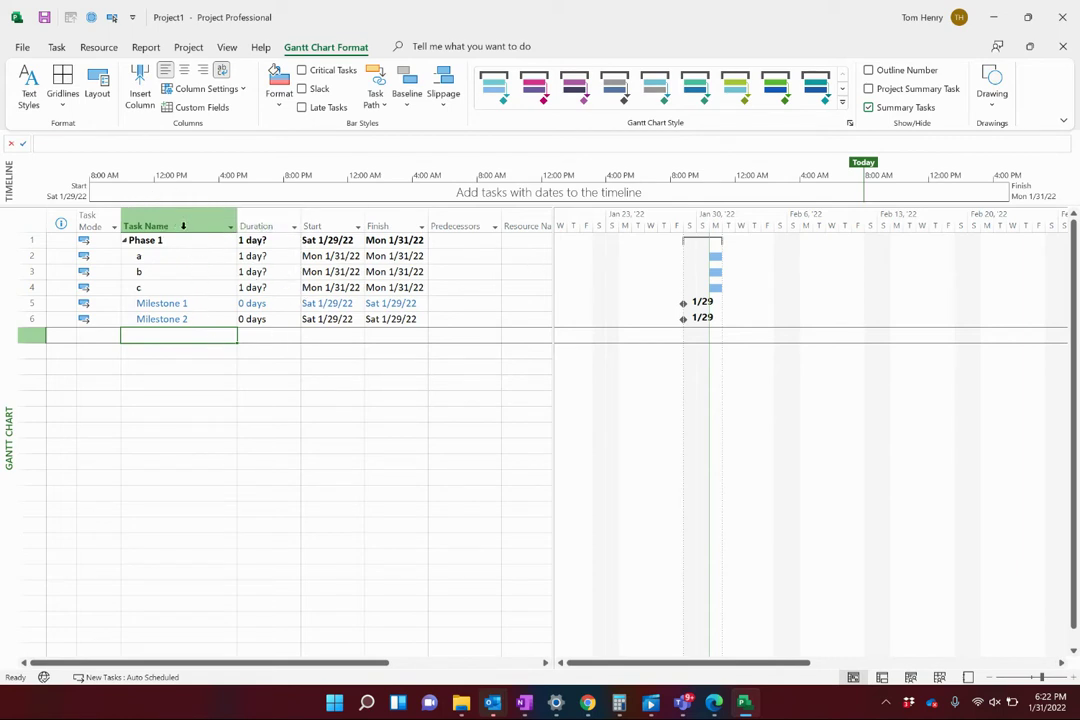
Insert a Work column before the Start column in the task table
click(185, 240)
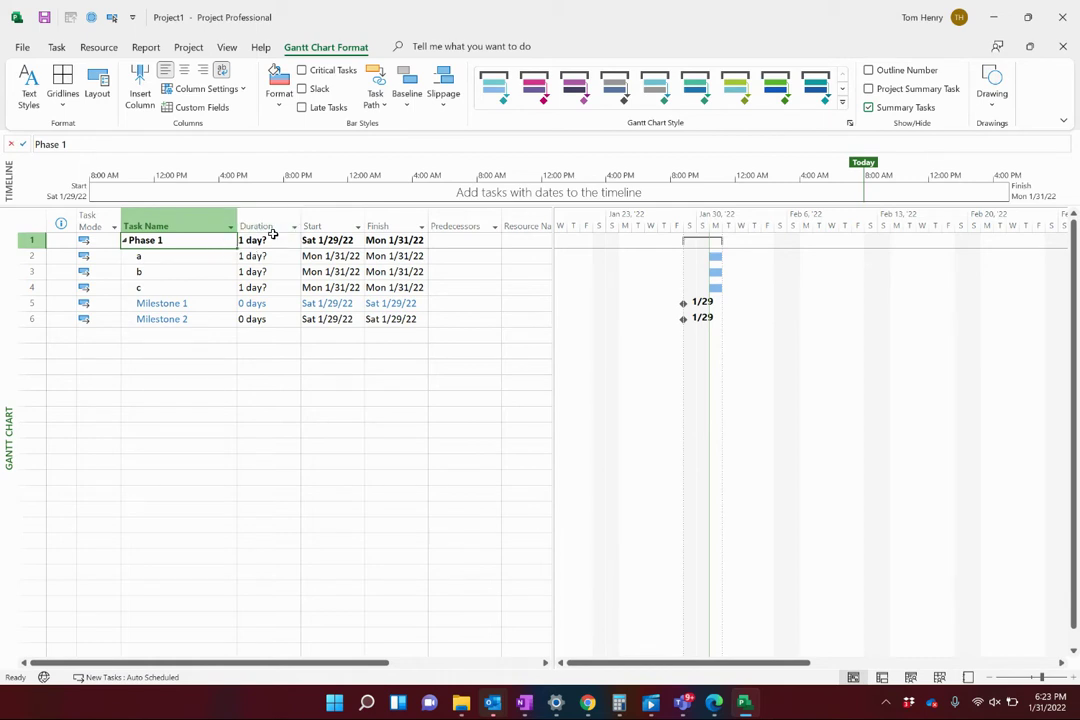
right_click(321, 218)
click(352, 343)
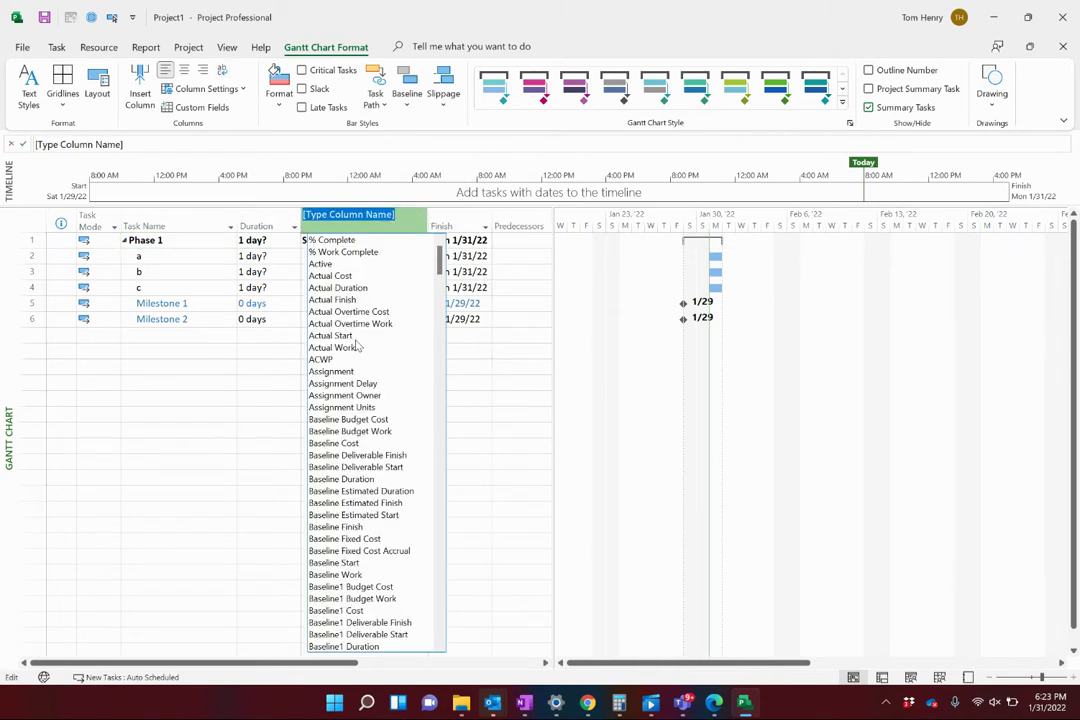
text(work)
key(Return)
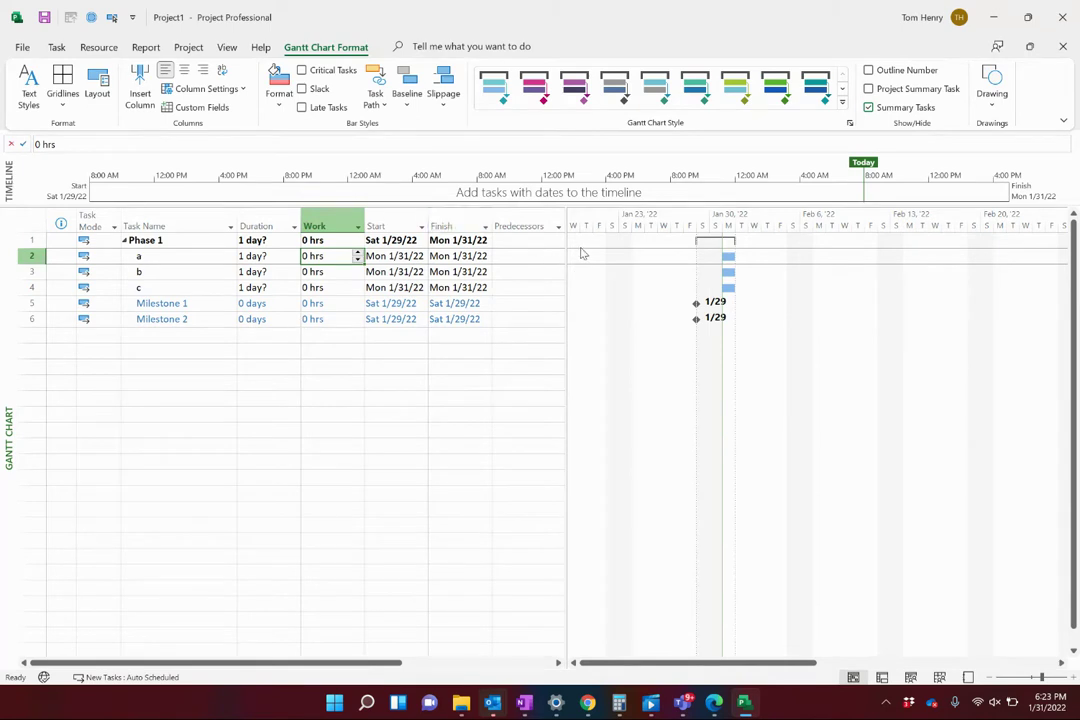
Change the Summary Tasks text style to a light green background color
click(192, 305)
click(205, 322)
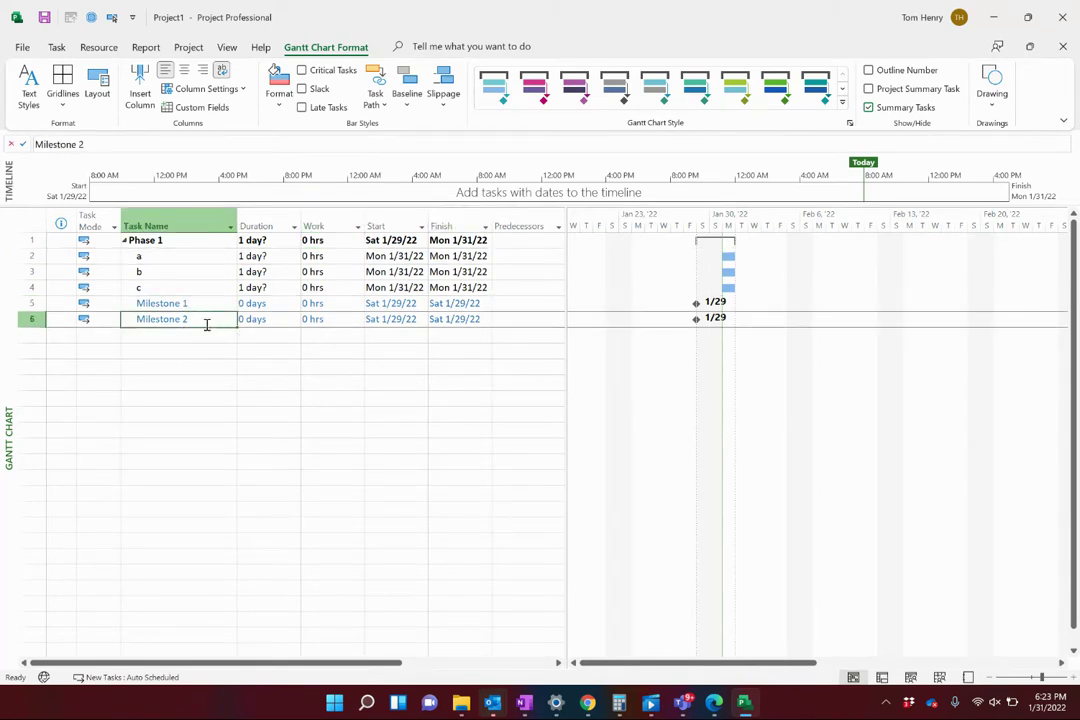
click(29, 85)
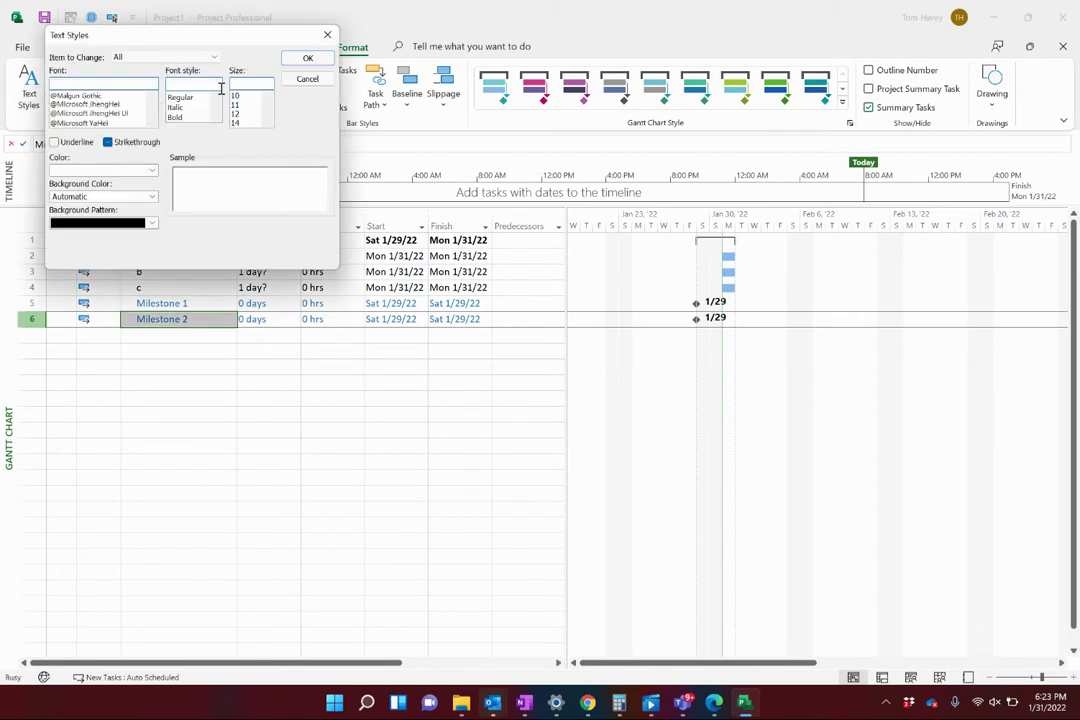
click(142, 58)
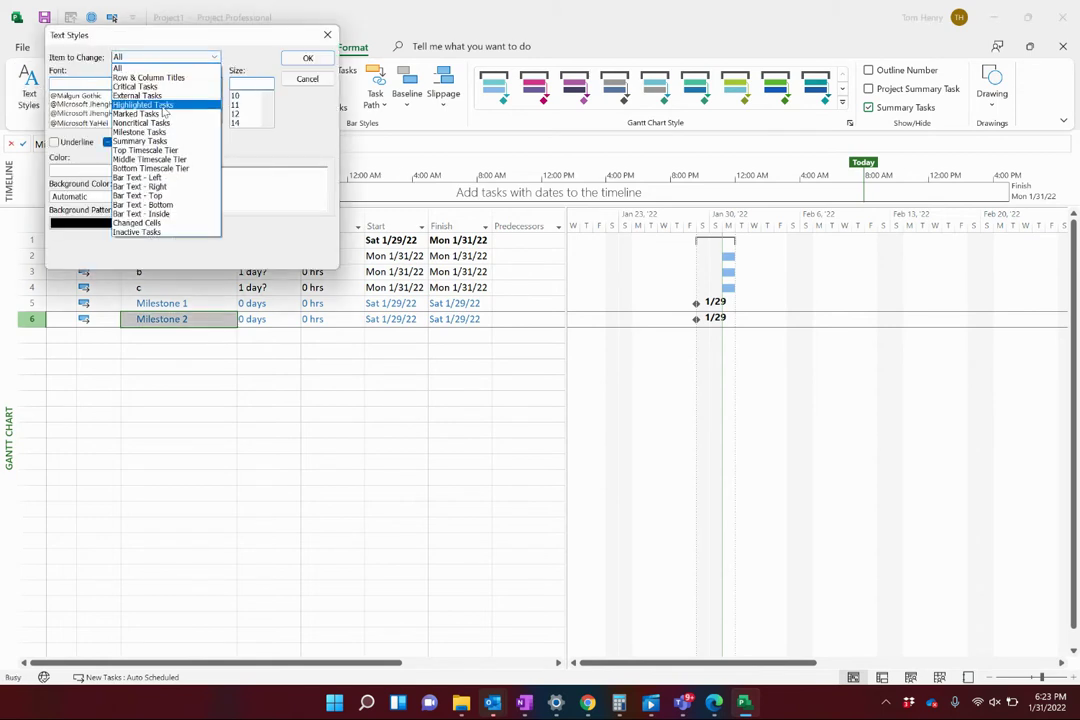
click(140, 141)
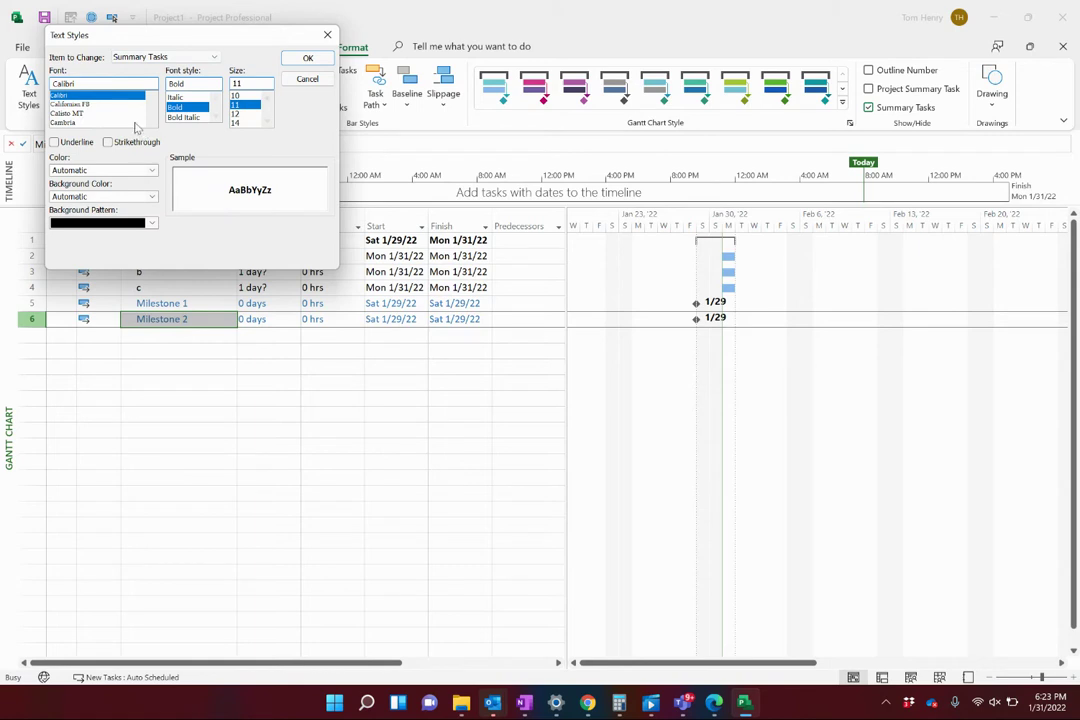
click(125, 197)
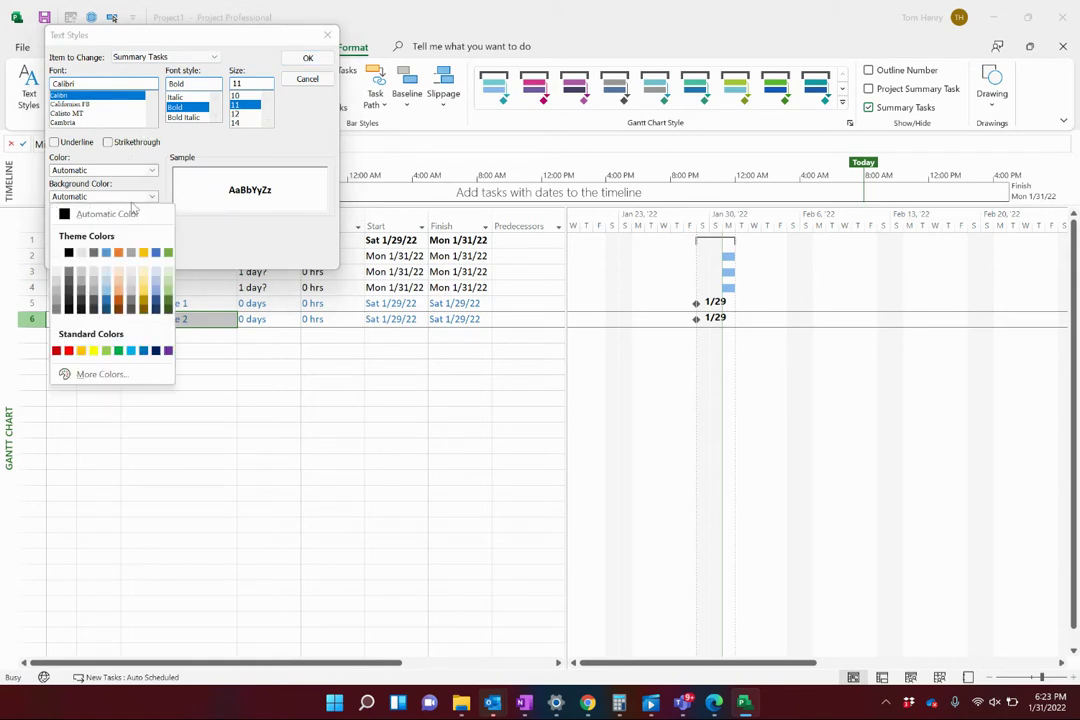
click(168, 264)
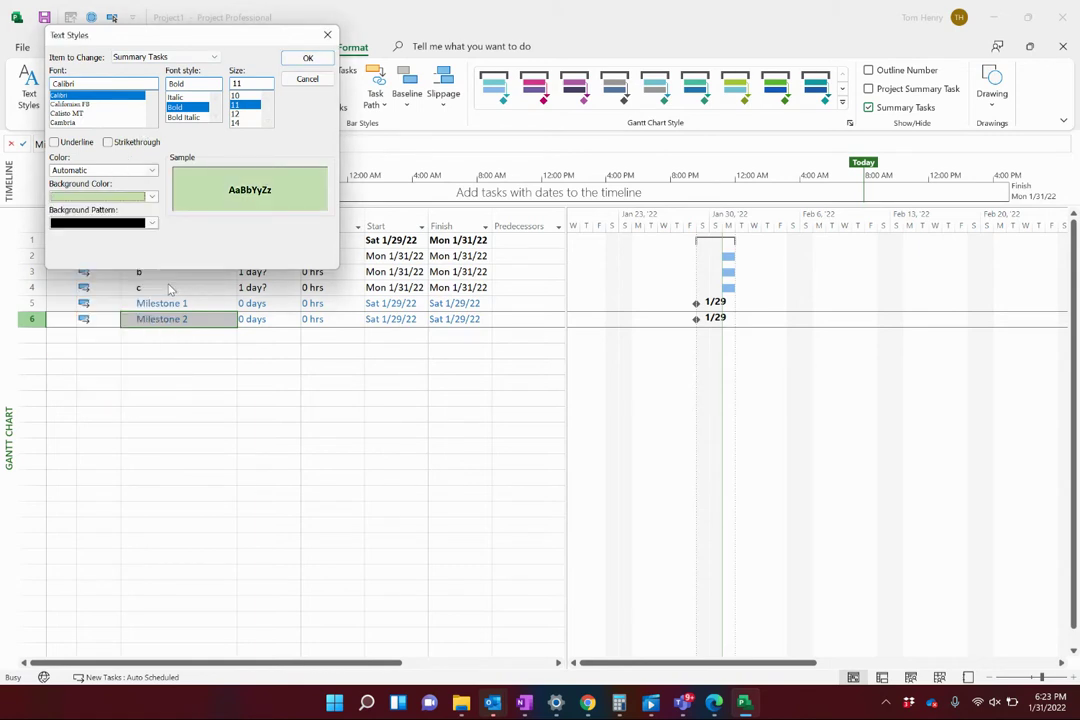
click(307, 59)
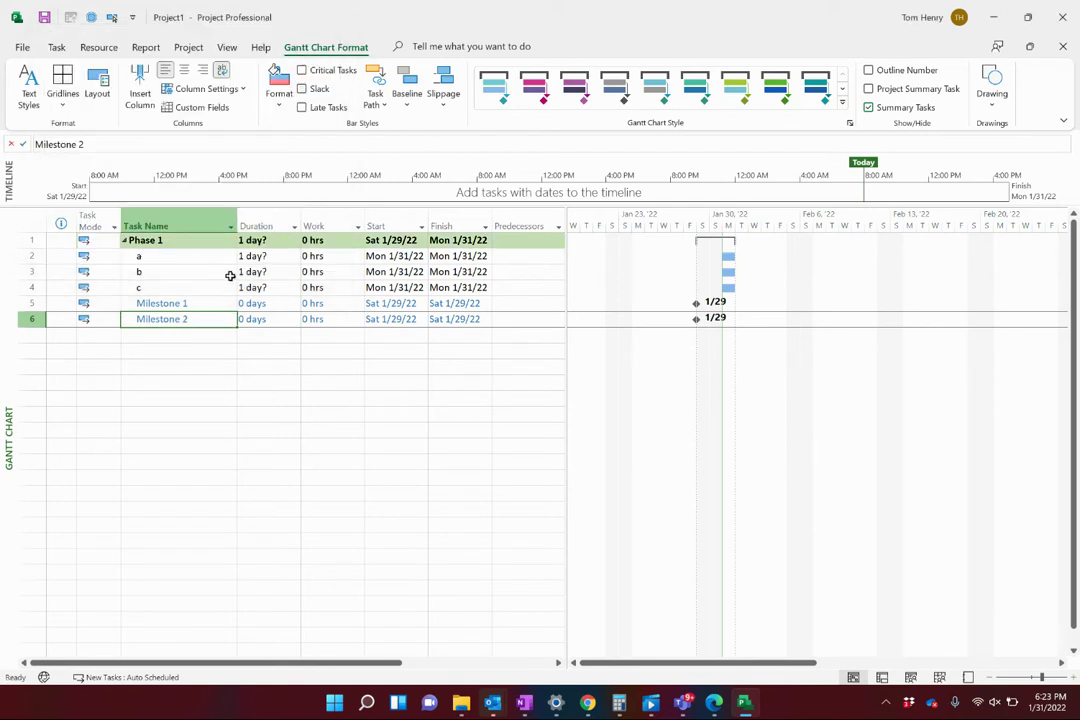
Add the tasks Phase 2, d, e and f in the empty rows below Milestone 2
click(193, 241)
click(185, 336)
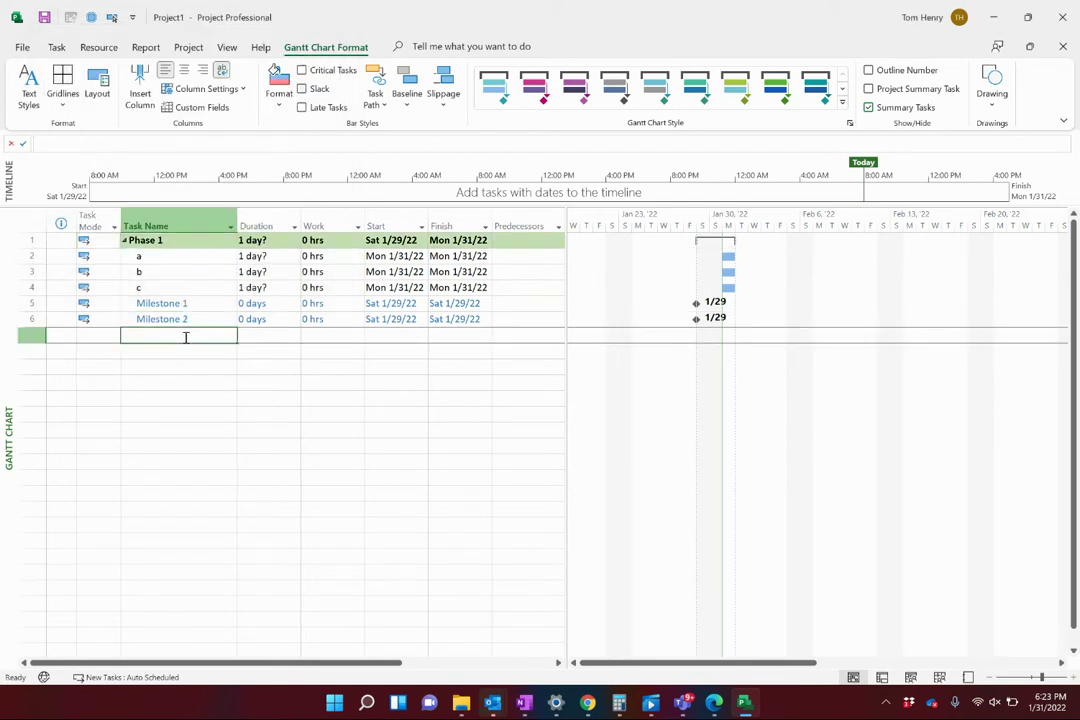
text(Phase 2)
key(Return)
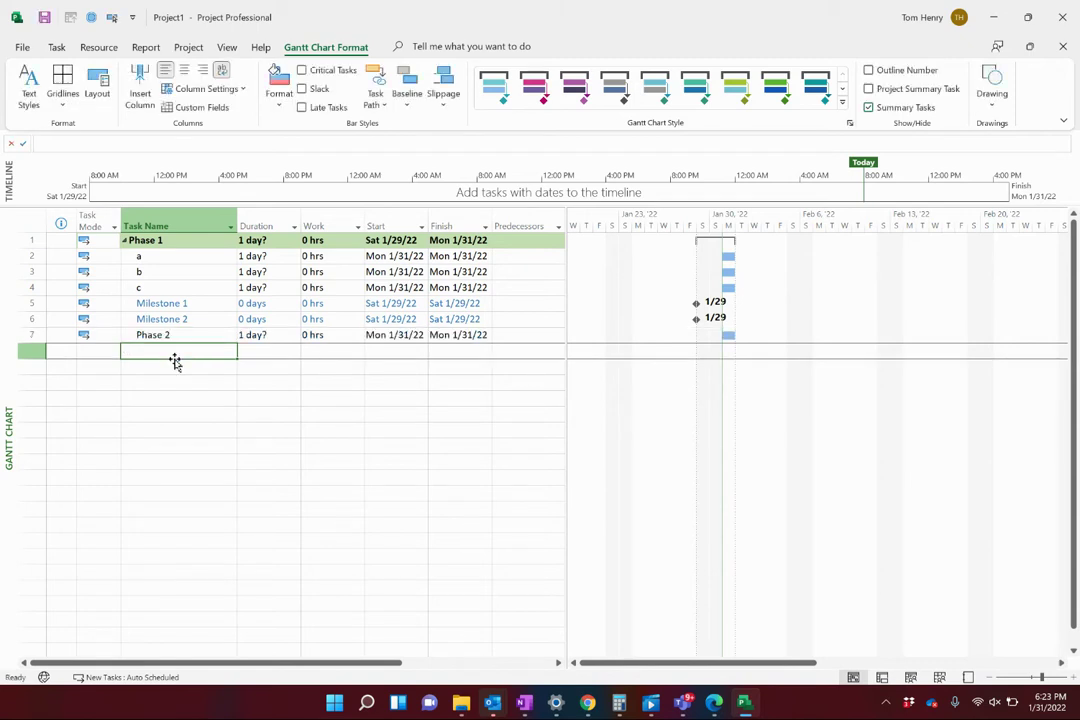
text(d)
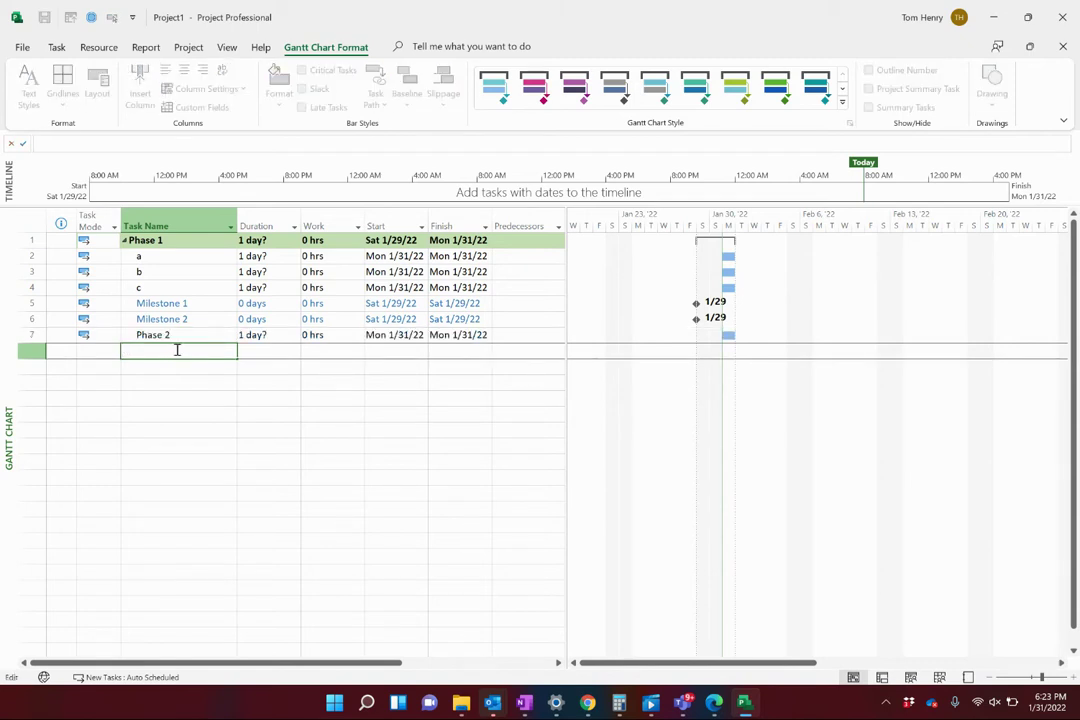
key(Return)
text(e)
key(Return)
text(f)
key(Return)
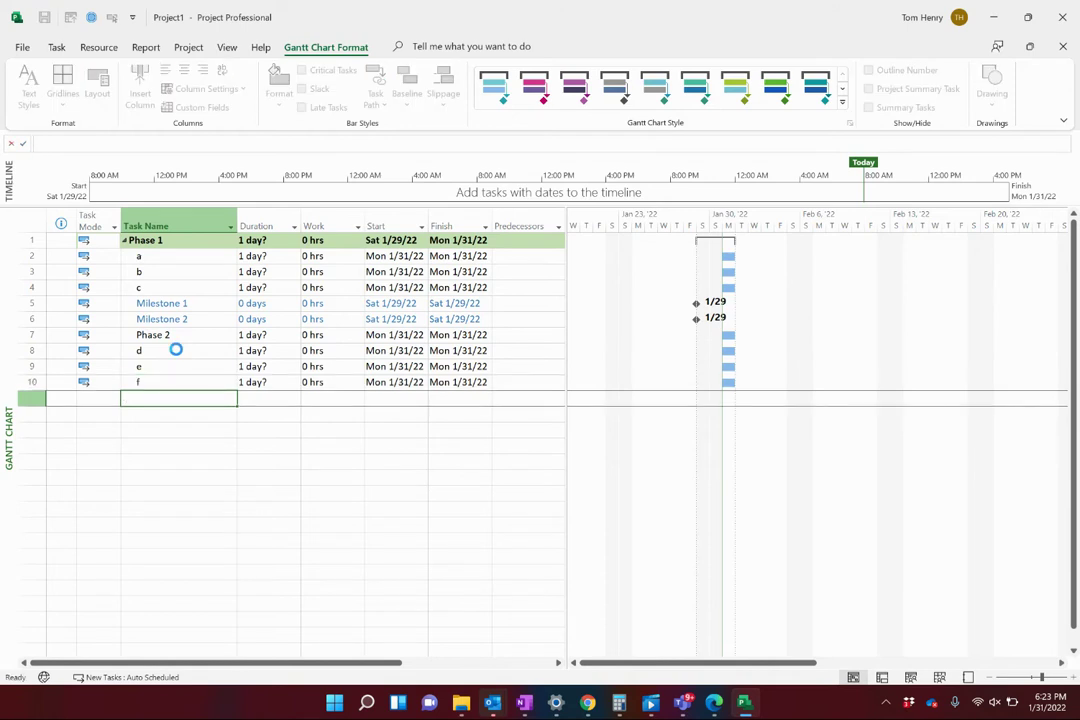
Add a task named Milestone 3 below task f
text(Milews)
key(BackSpace)
key(BackSpace)
text(stone)
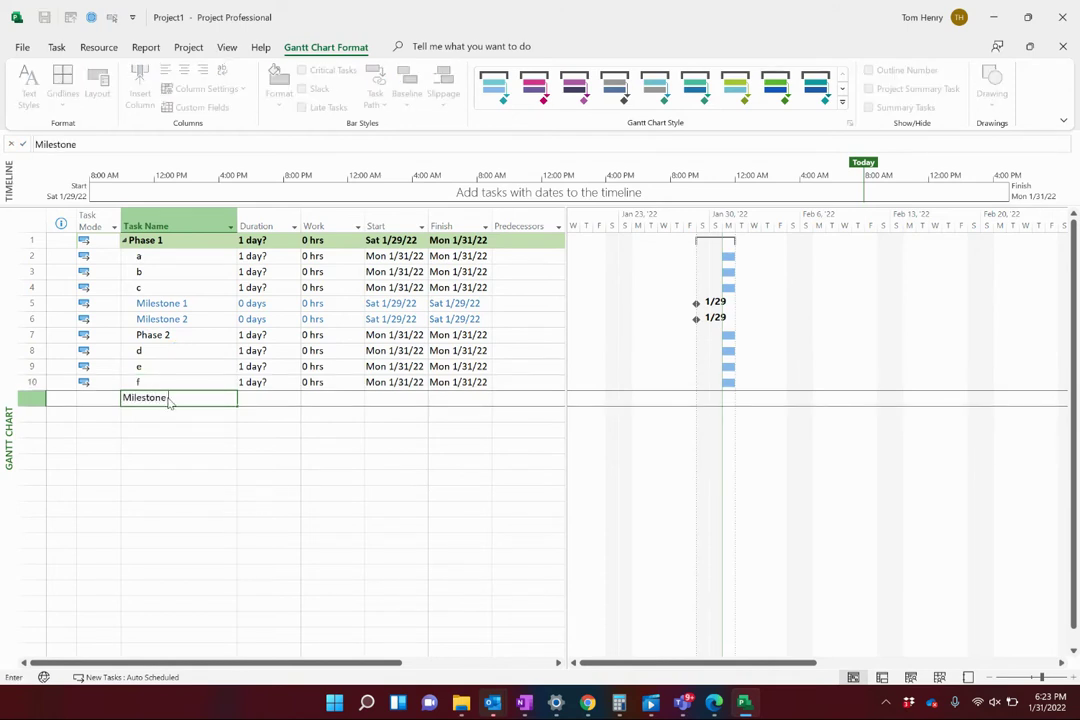
text( 3)
click(149, 397)
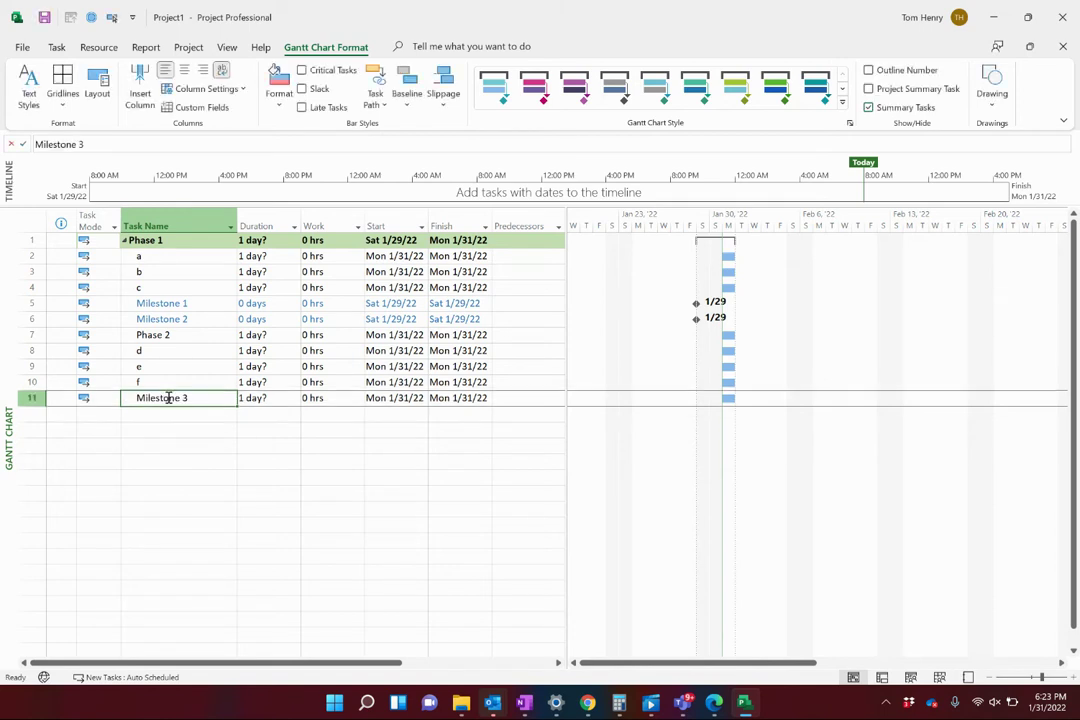
Indent tasks d, e, f and Milestone 3 as subtasks of Phase 2
drag(174, 348, 173, 400)
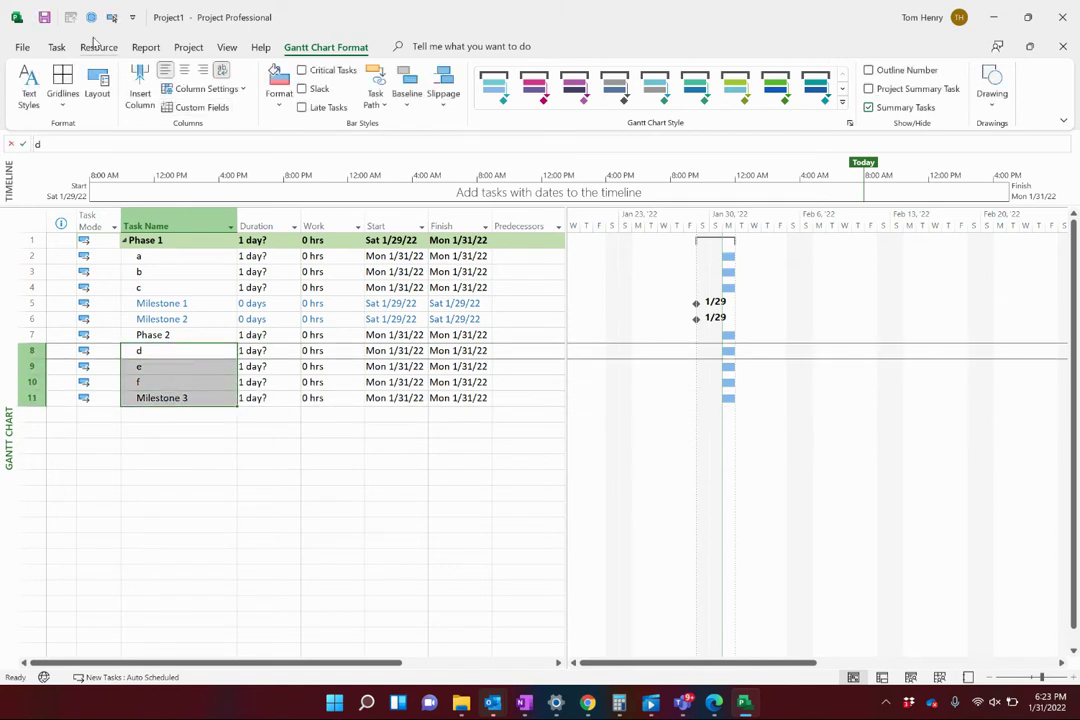
click(56, 47)
click(322, 97)
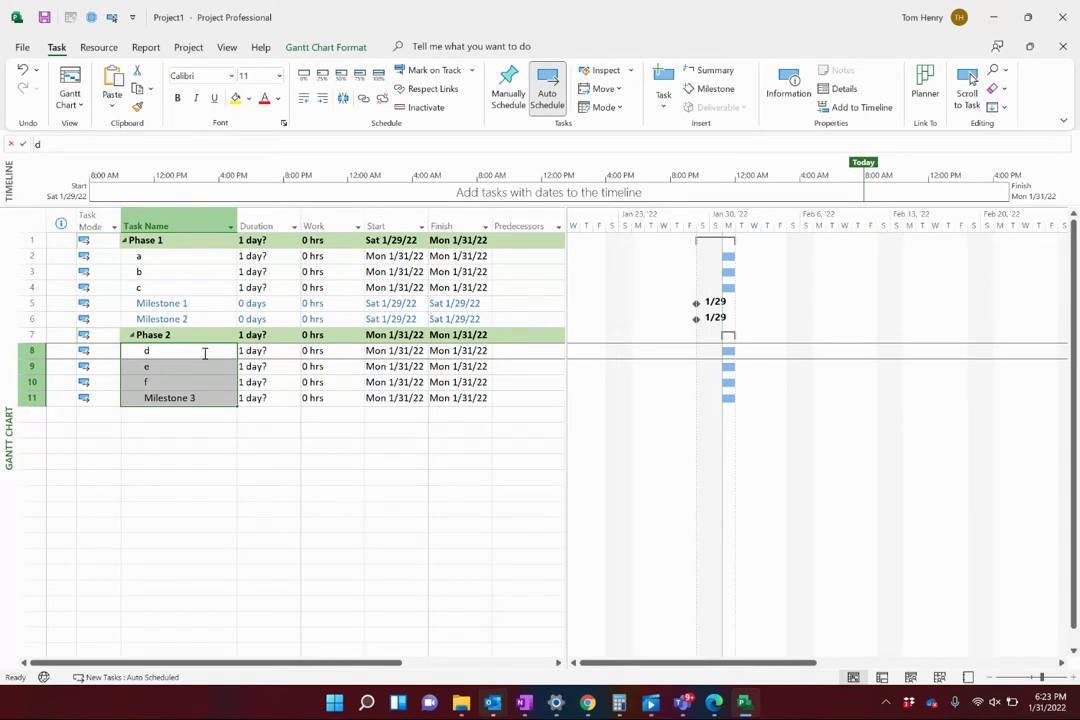
Set the duration of Milestone 3 to 0 days to make it a milestone
click(283, 397)
text(0)
key(Return)
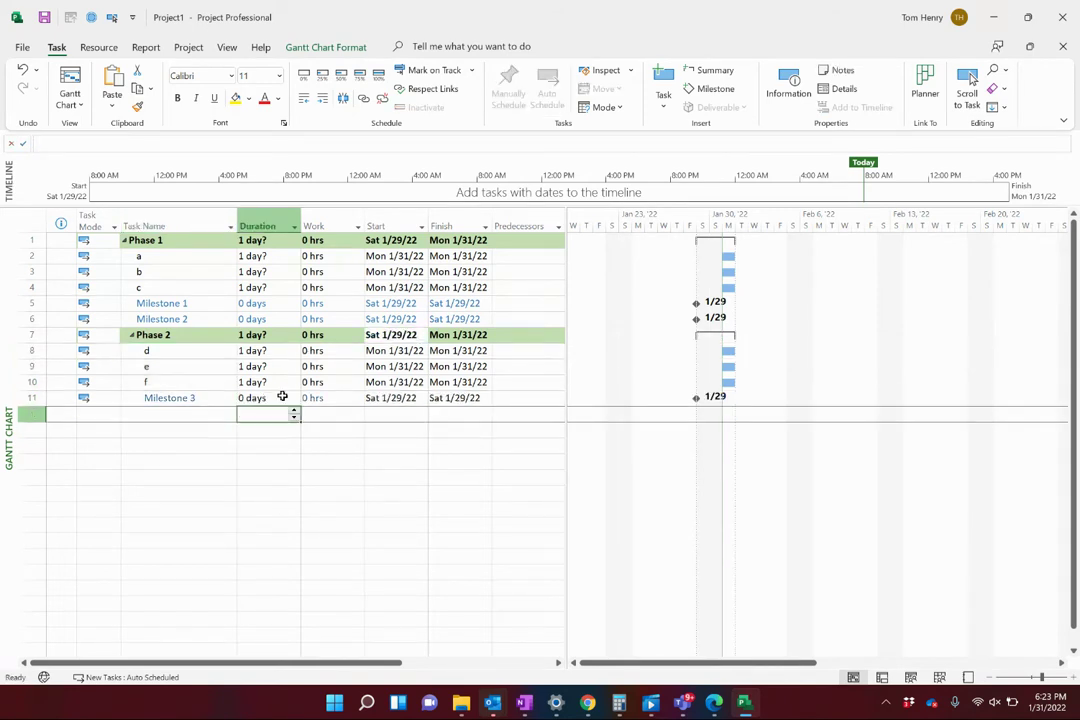
click(200, 400)
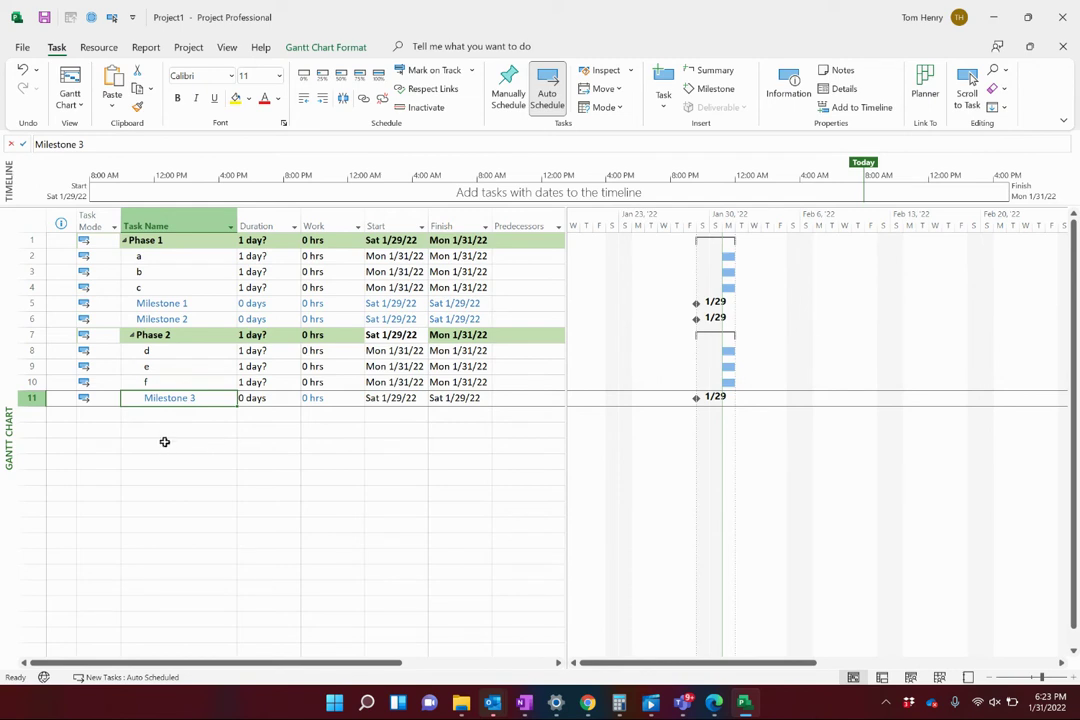
click(283, 395)
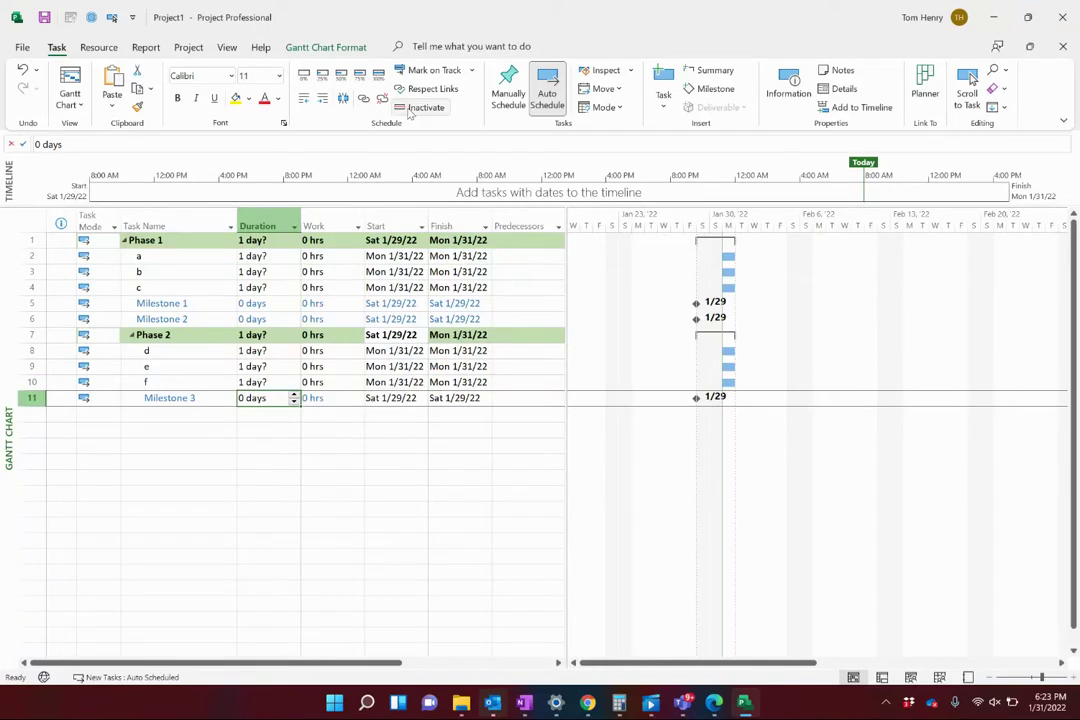
Filter the task list with the built-in Milestones filter and turn off related summary rows
click(227, 48)
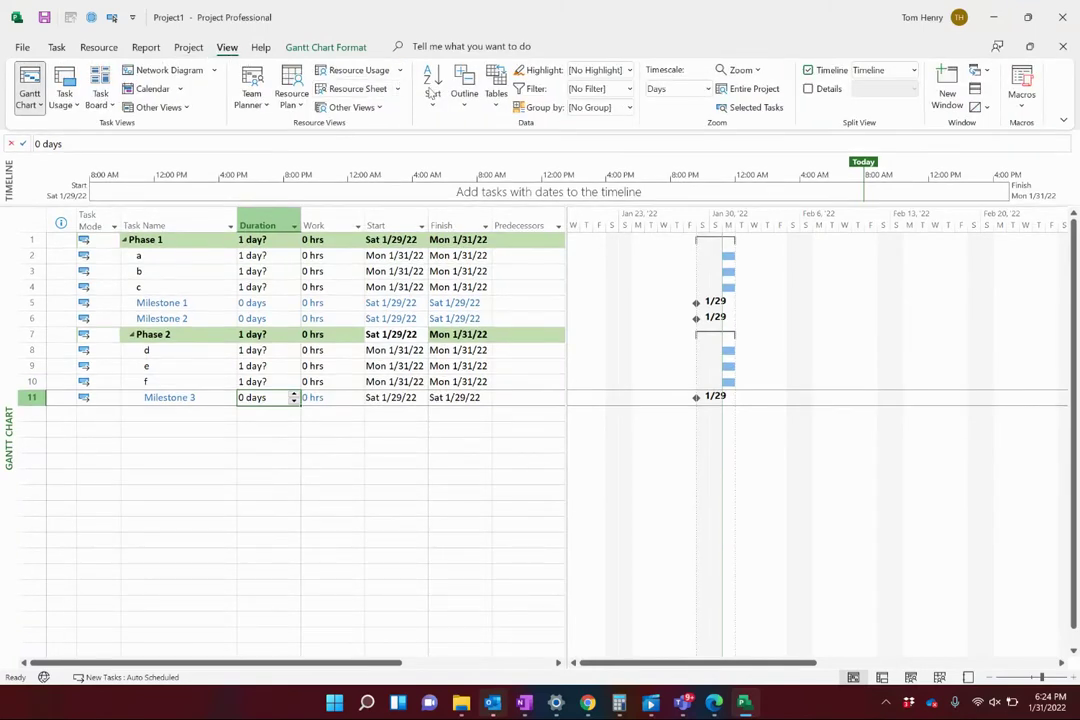
click(629, 89)
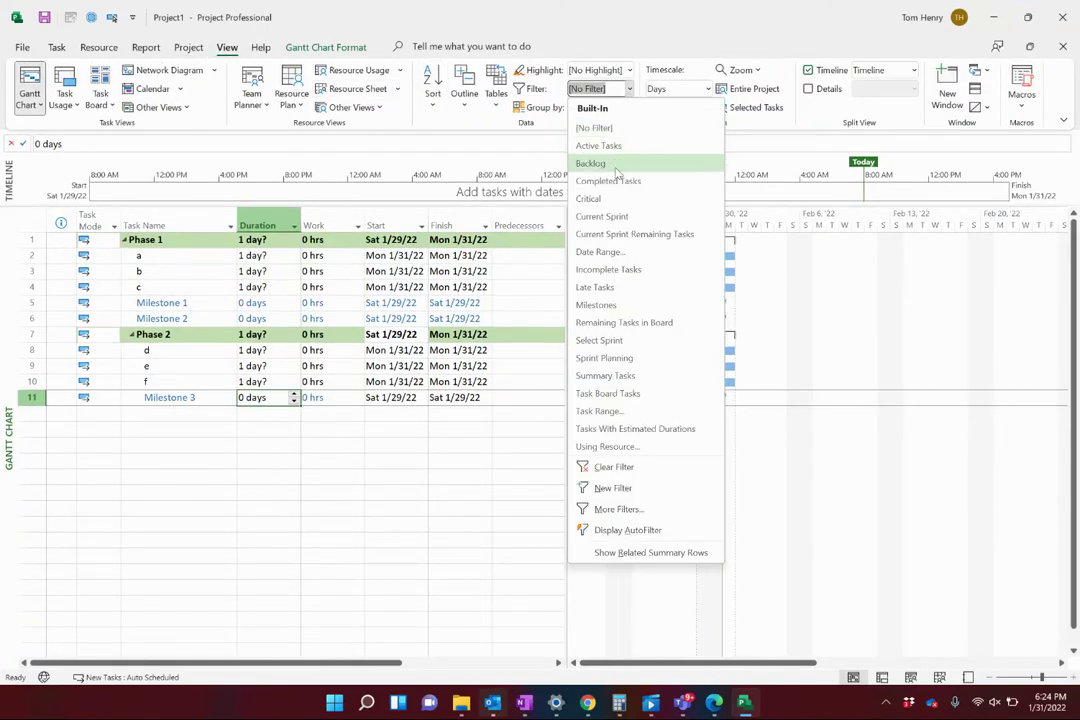
click(622, 304)
click(268, 397)
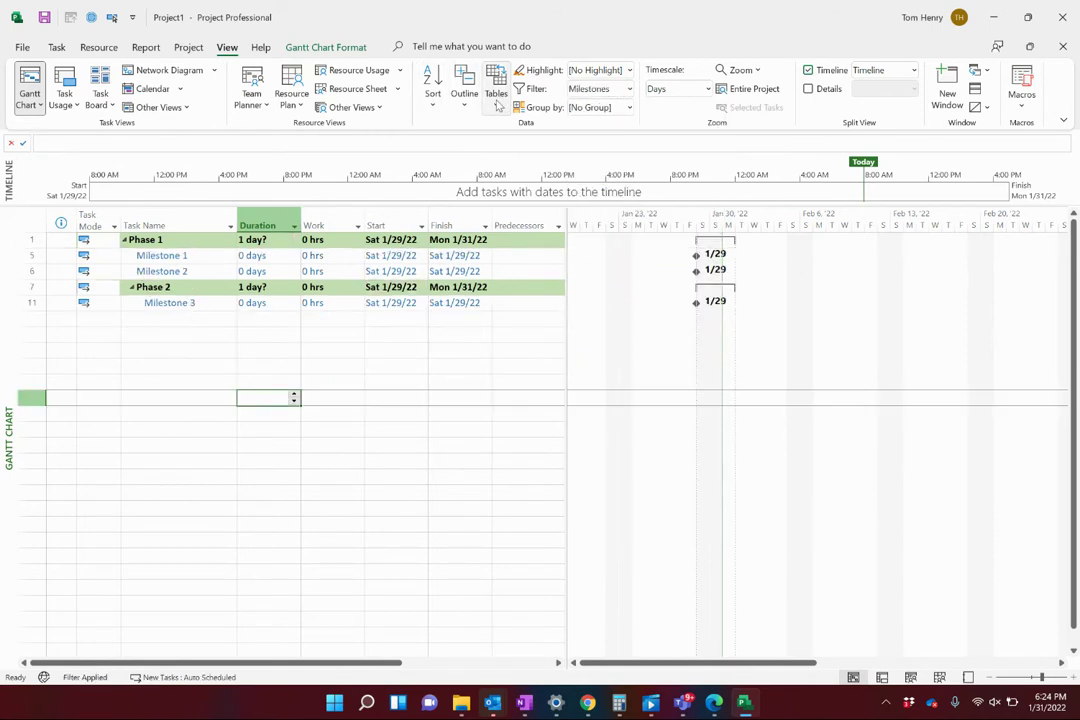
click(630, 90)
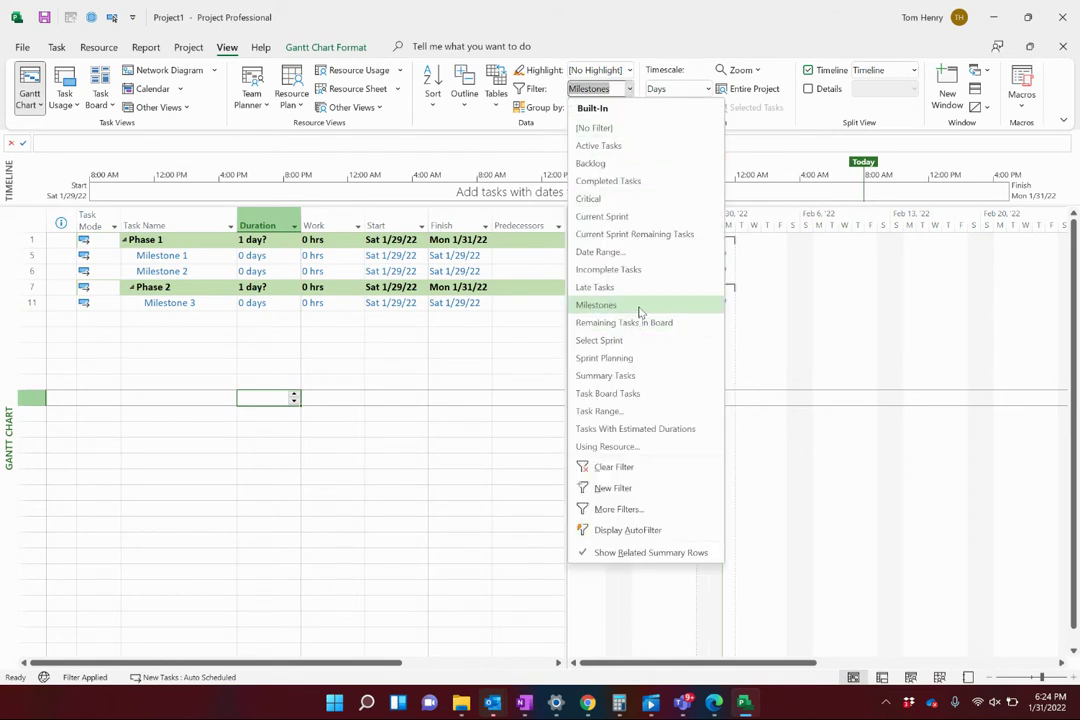
click(657, 553)
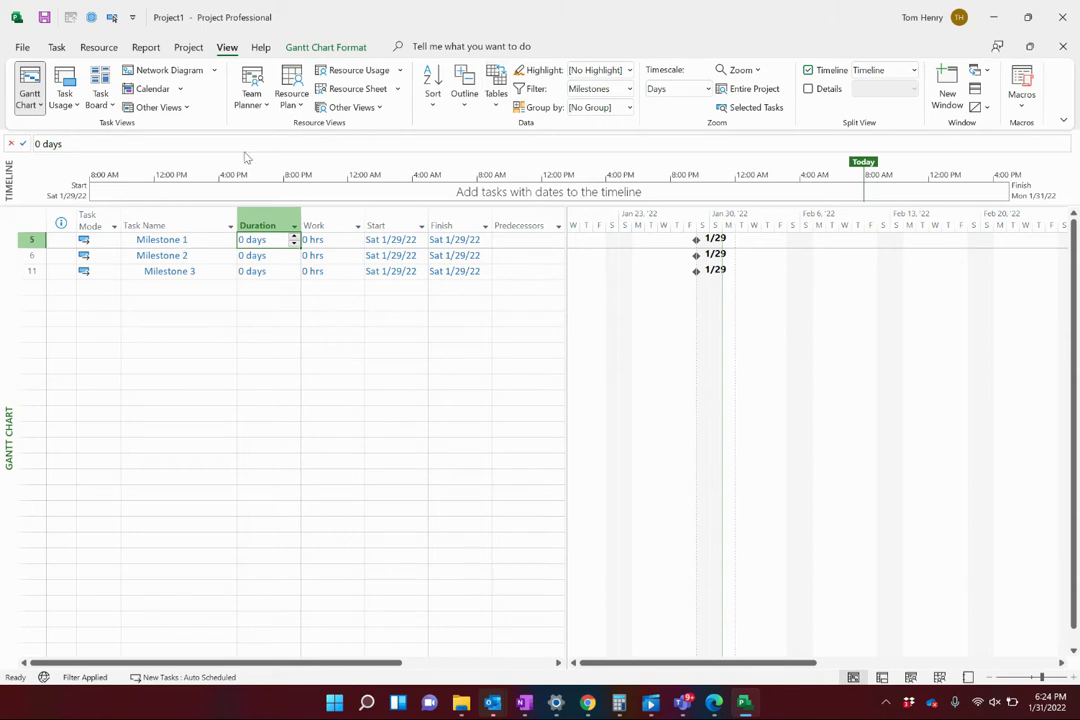
Copy the Entry table under the name _Milesone Table and apply it to the view
click(497, 110)
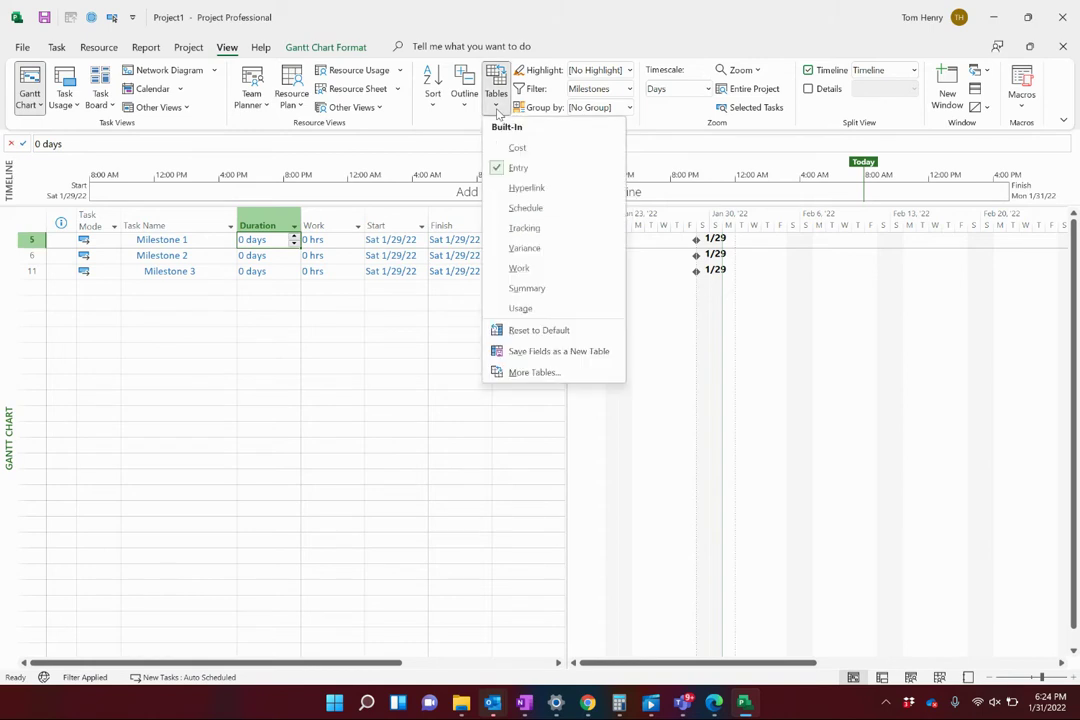
click(533, 373)
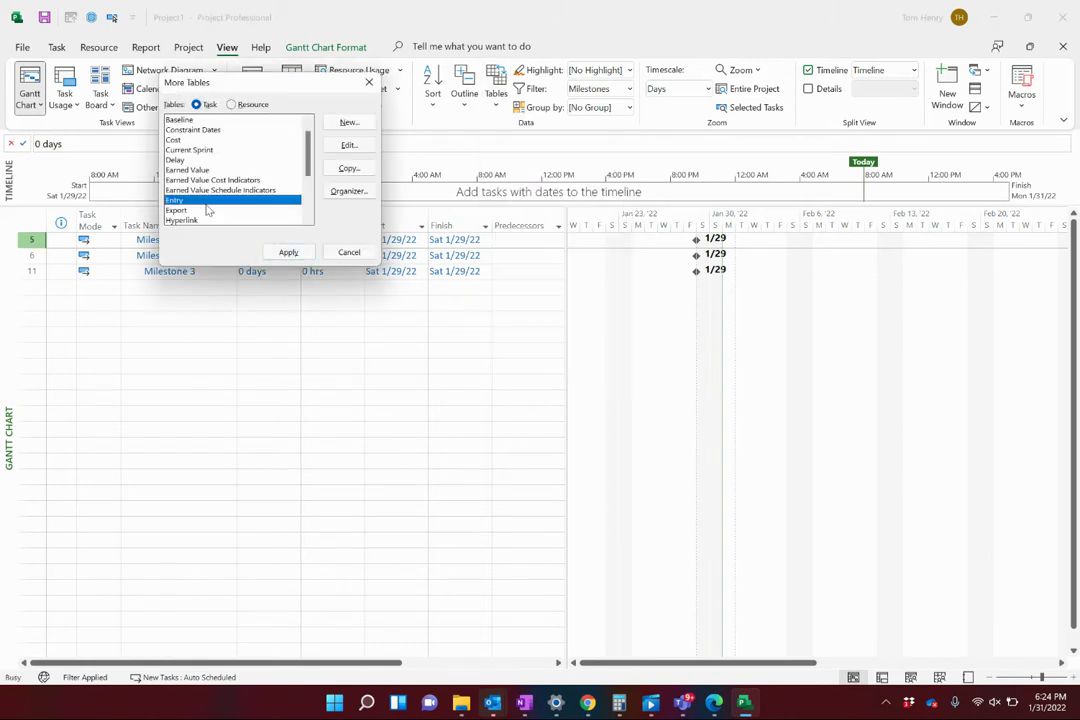
click(349, 169)
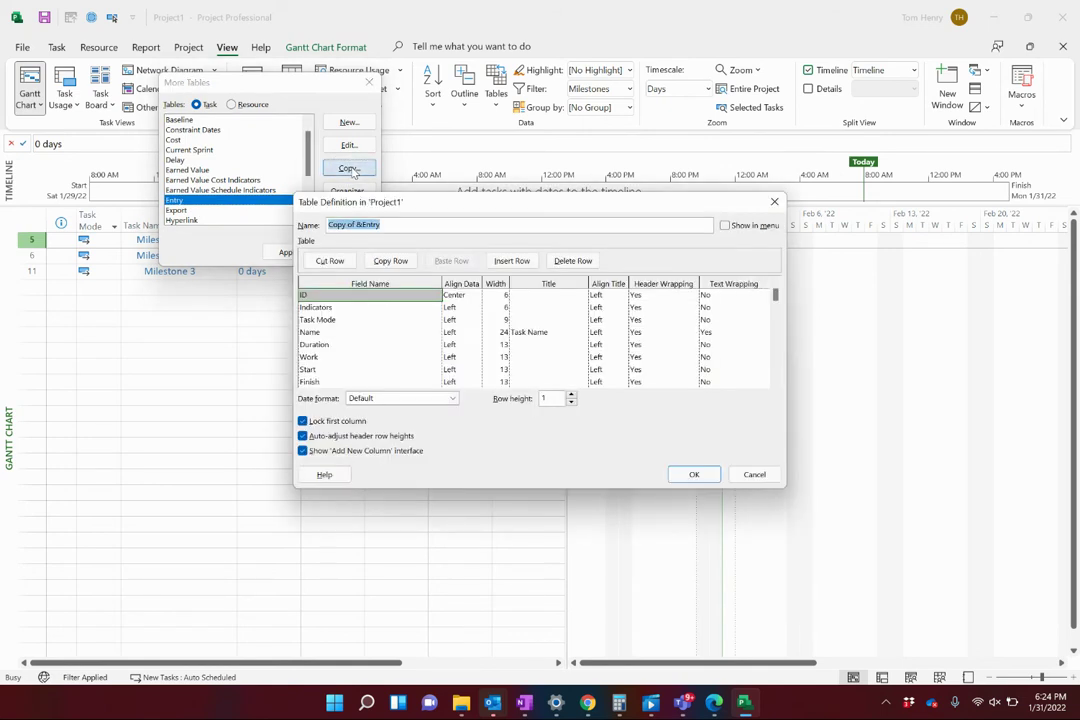
text(Milestone Table)
key(Home)
click(693, 474)
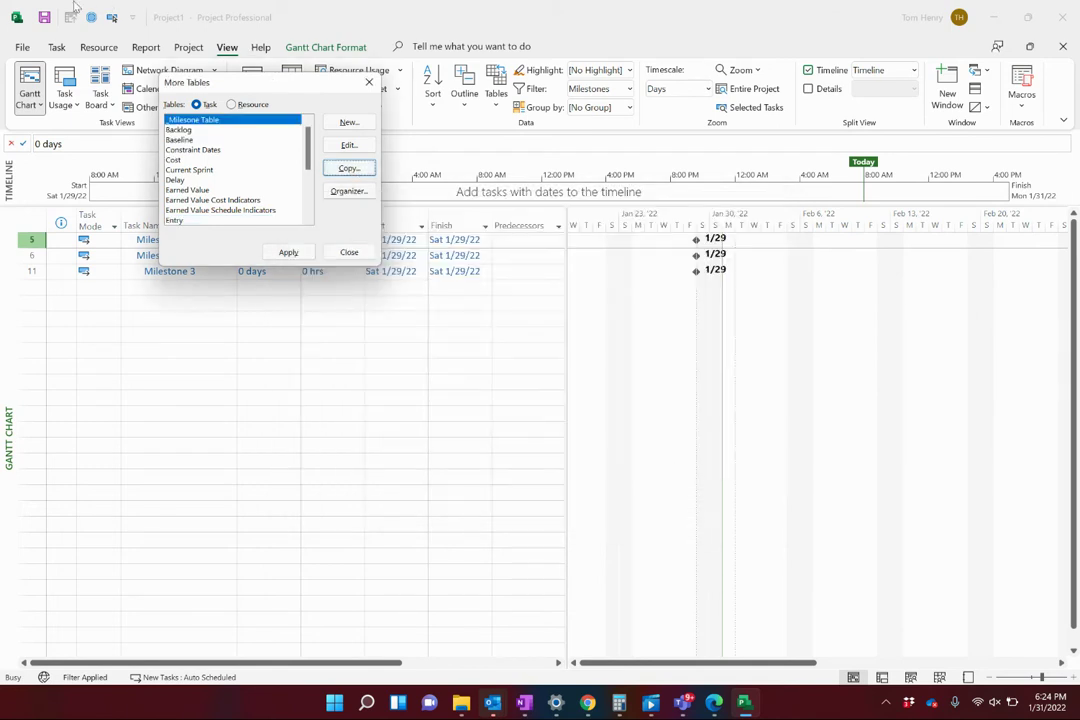
click(288, 252)
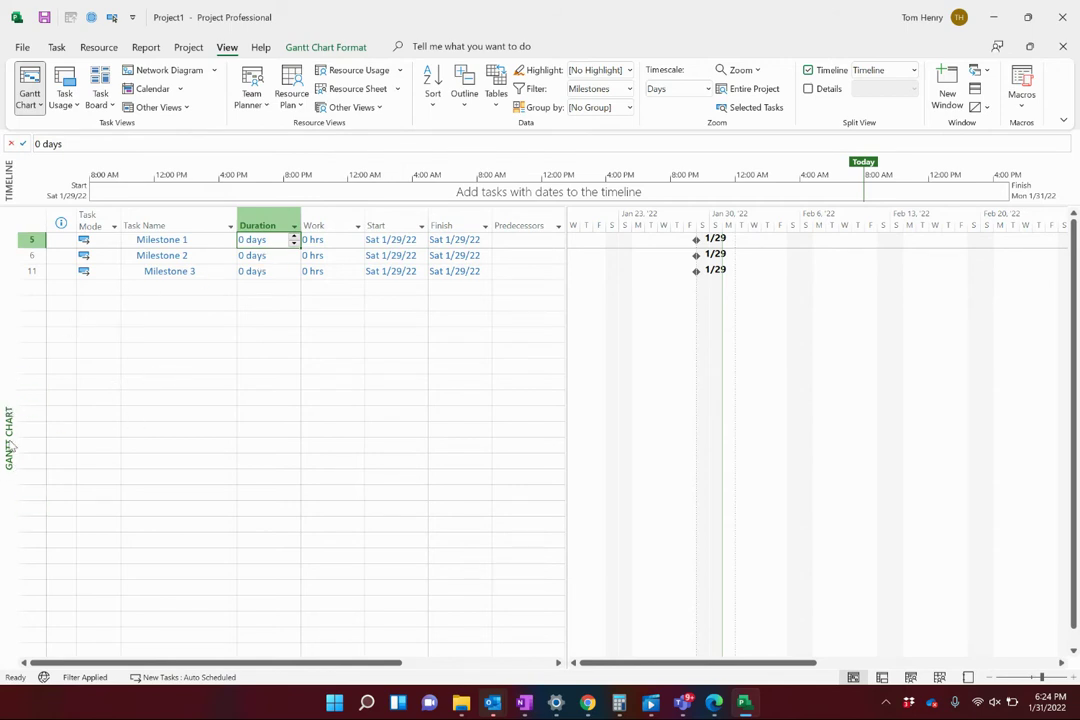
Copy the Gantt Chart view as _Milestone View, keeping the _Milesone Table and Milestones filter, and apply it
click(36, 105)
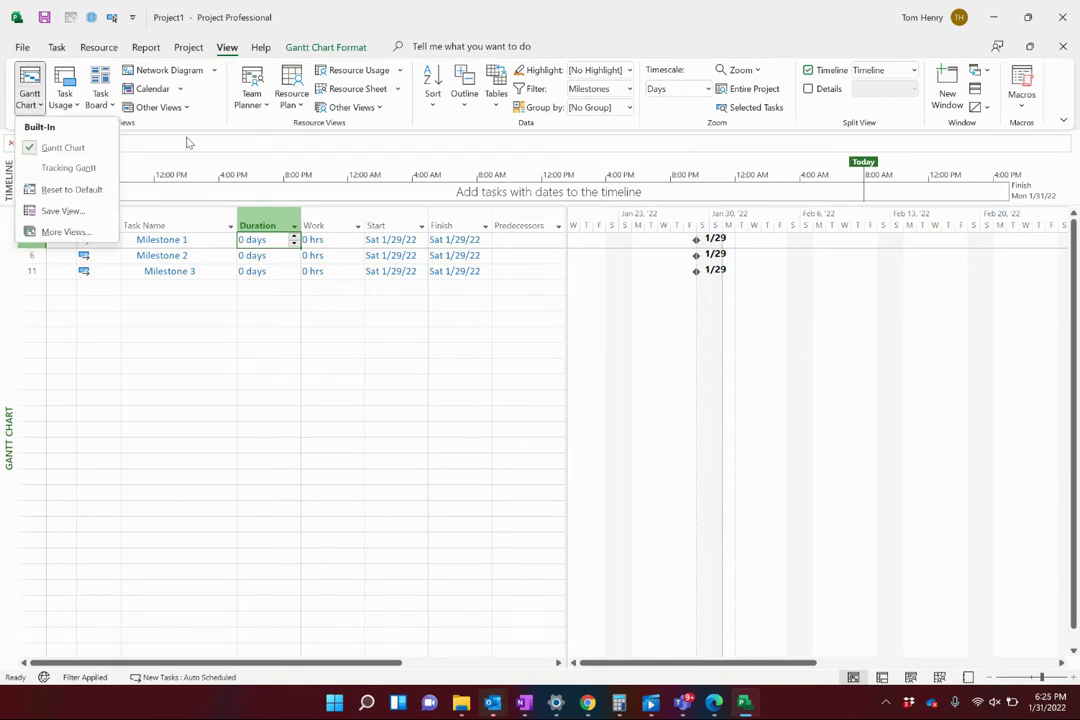
click(66, 232)
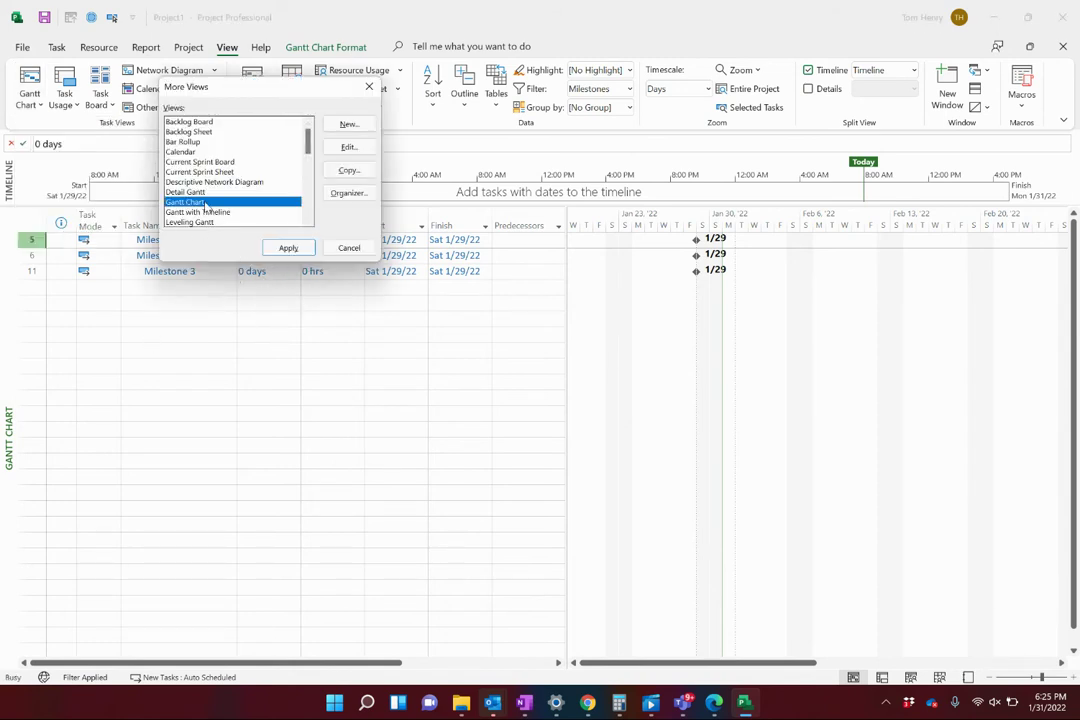
click(349, 171)
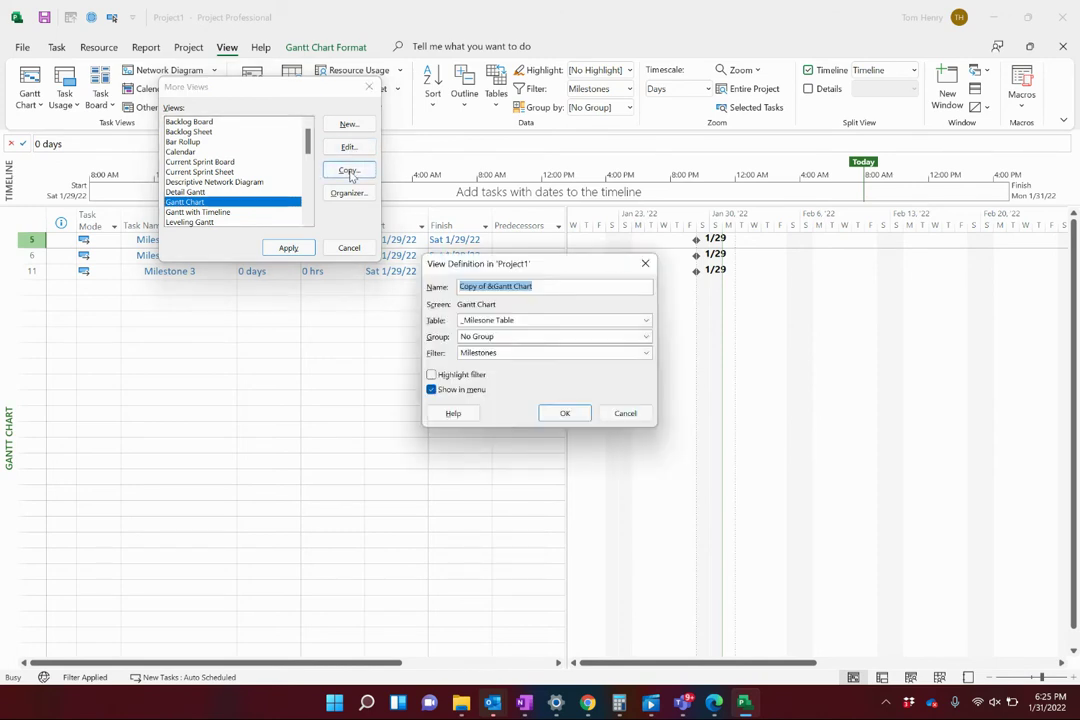
key(BackSpace)
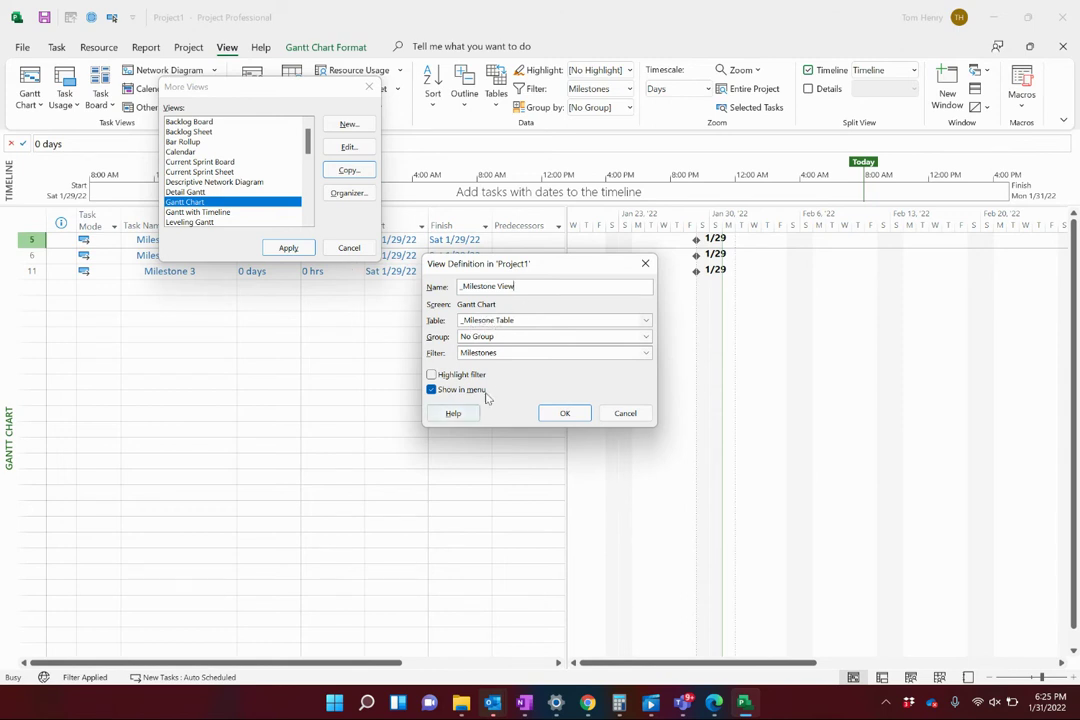
click(568, 413)
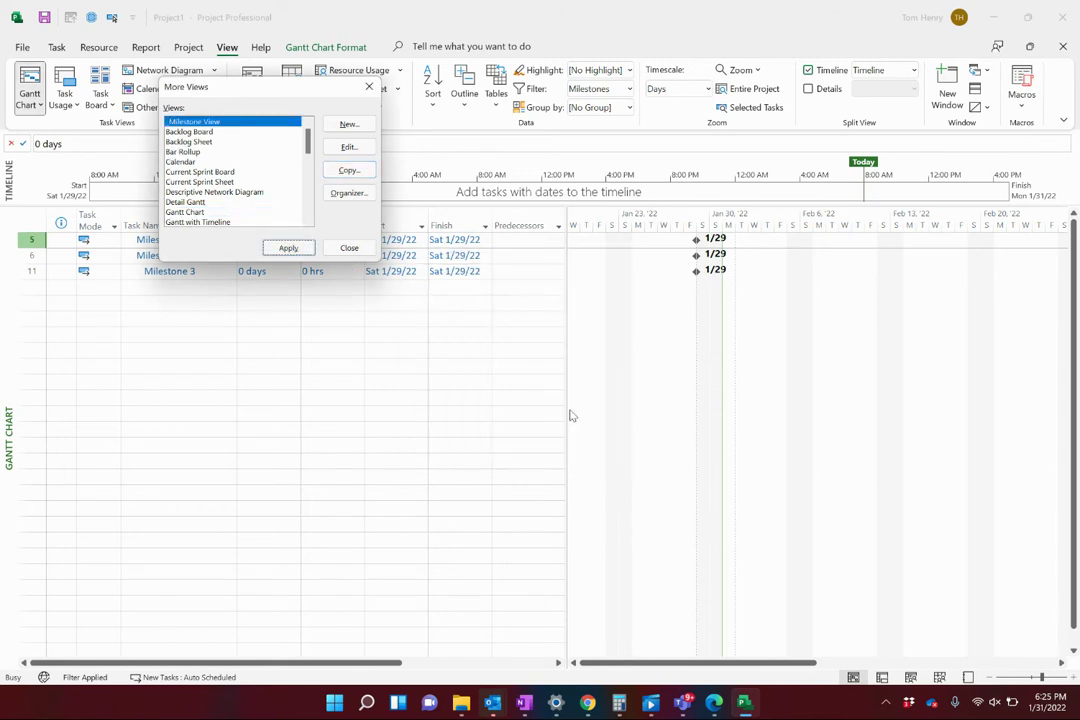
click(286, 248)
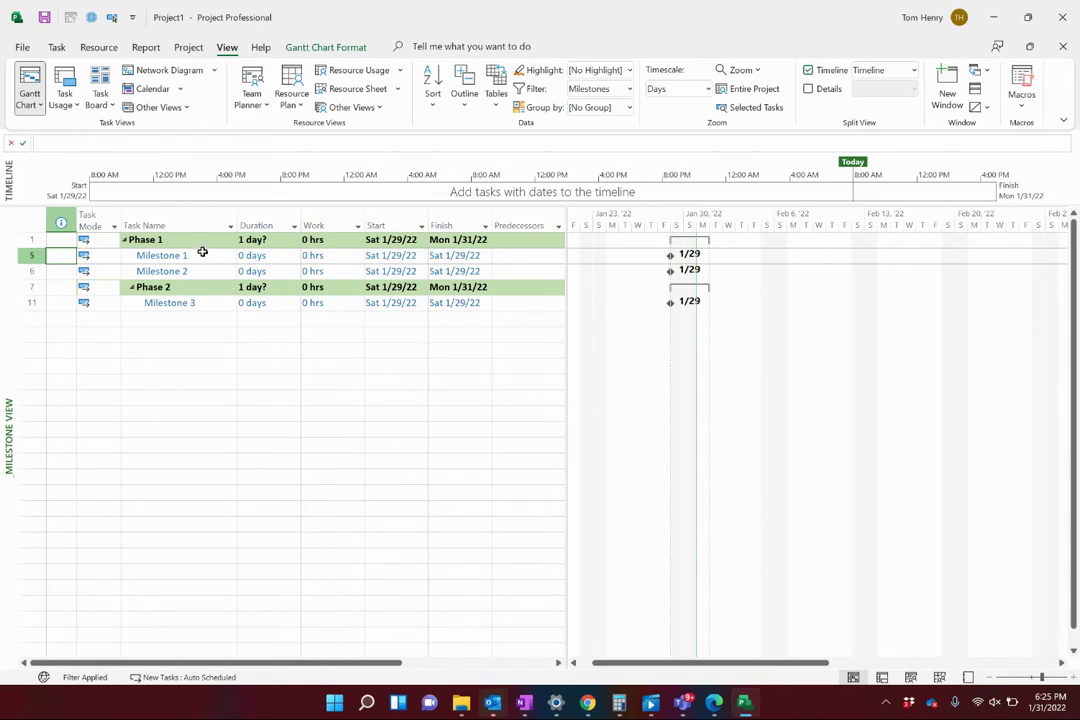
Reapply the Milestones filter to the new view and check the list of custom Gantt views
click(628, 89)
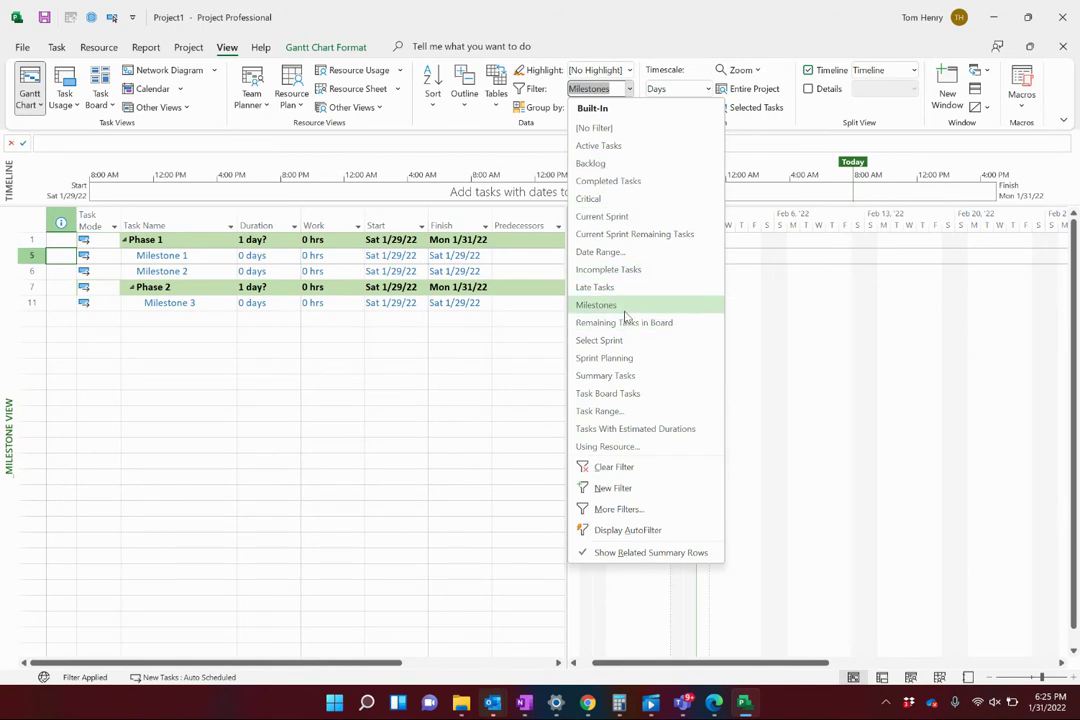
click(625, 308)
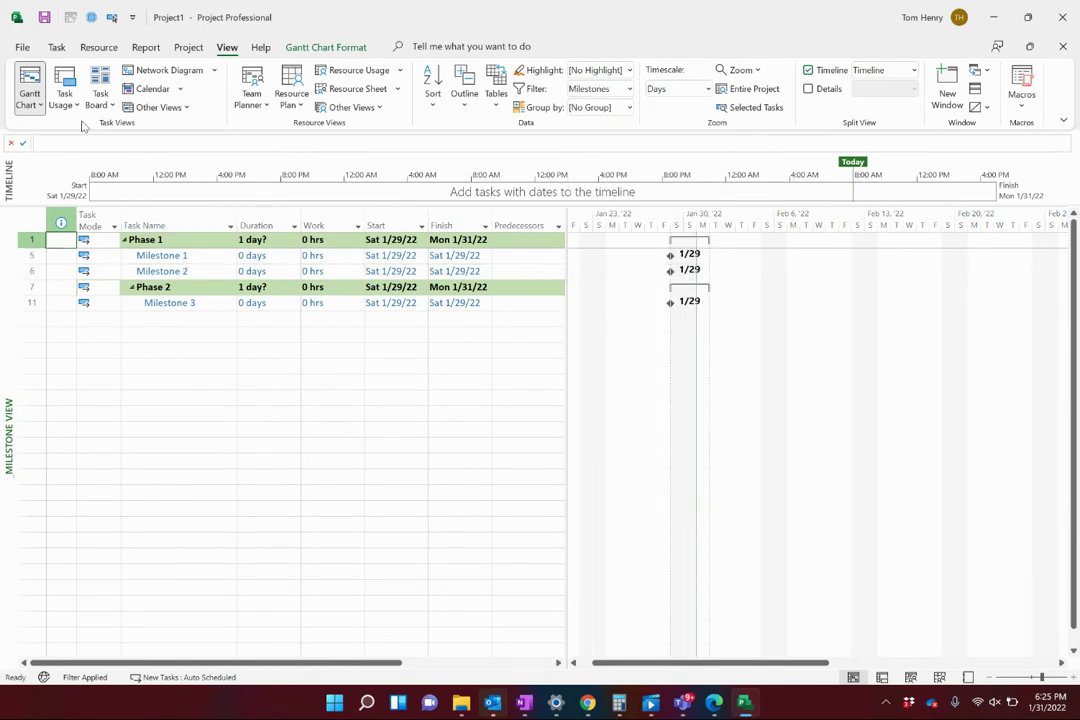
click(30, 112)
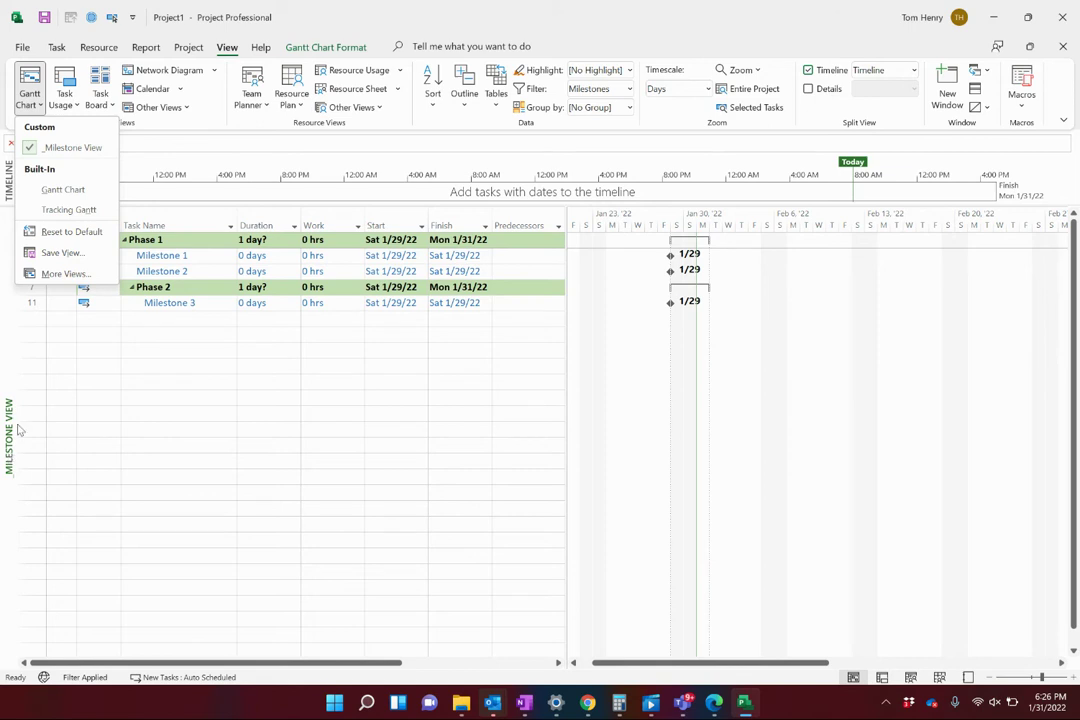
click(104, 348)
click(173, 318)
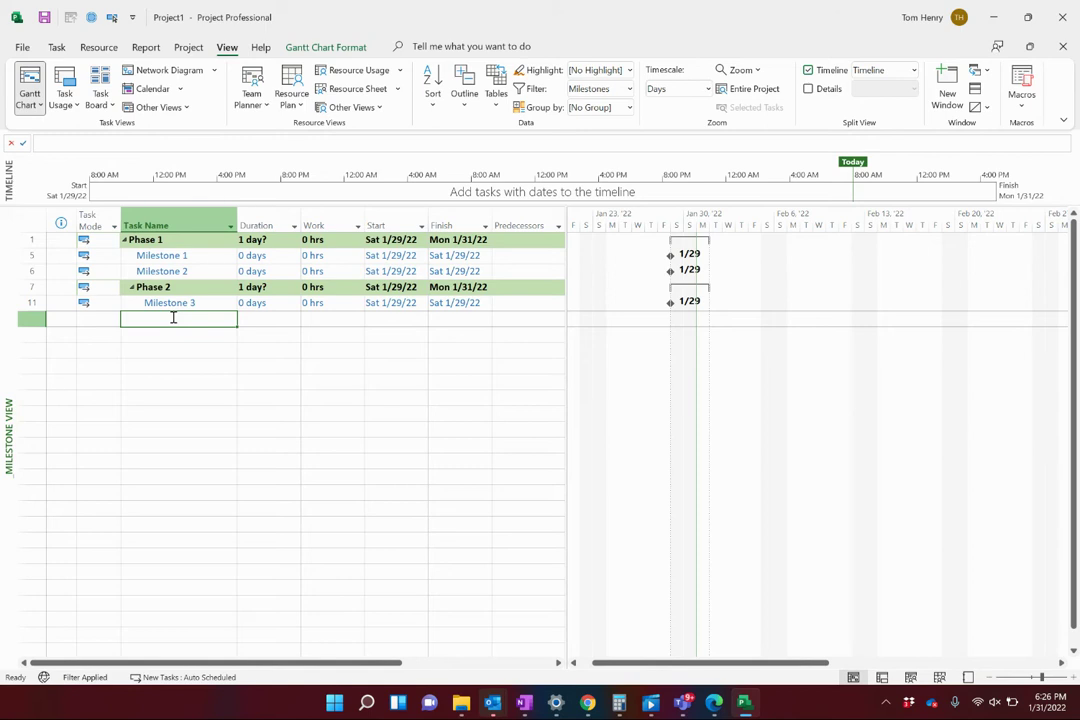
Check out and open the Enterprise Global template
click(22, 47)
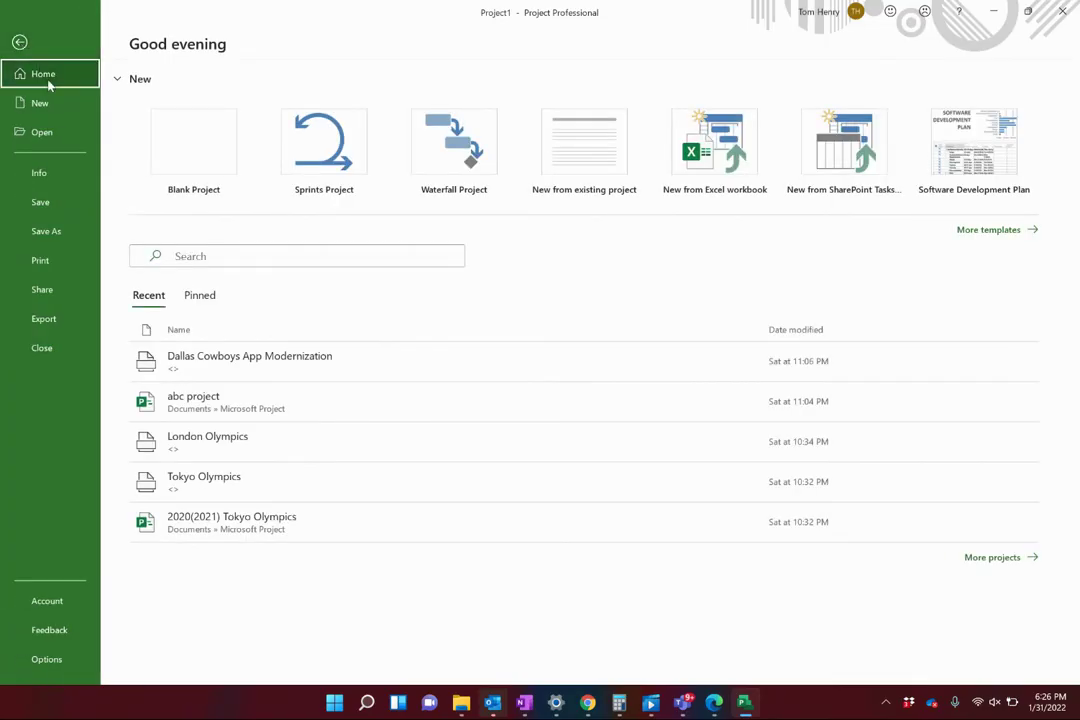
click(64, 172)
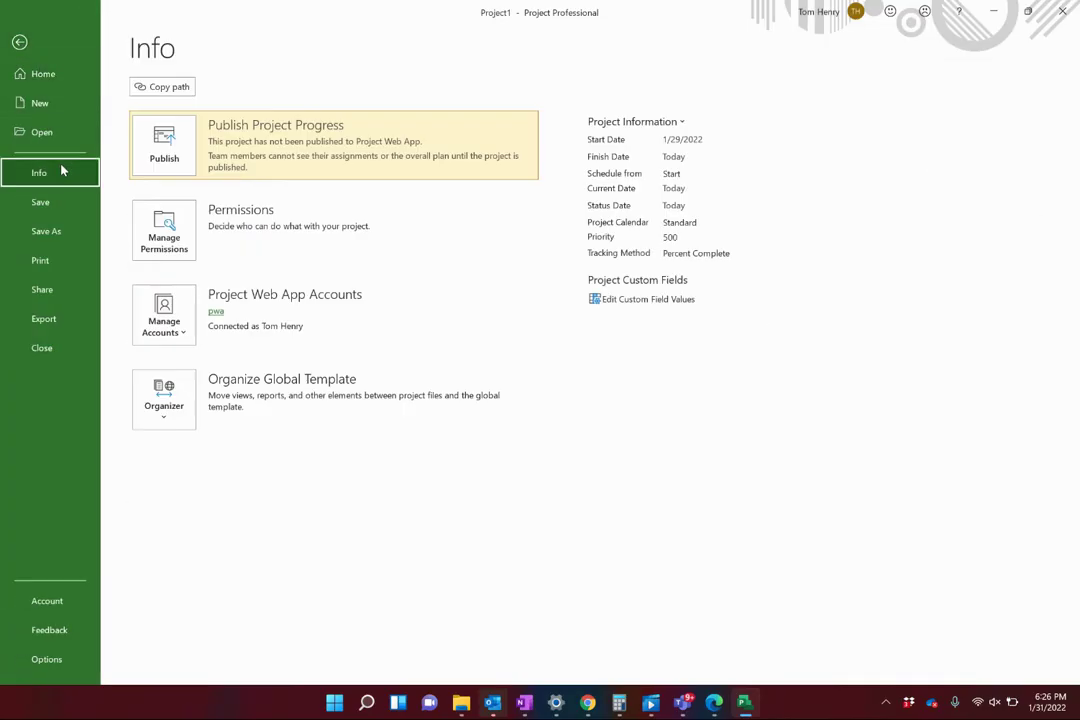
click(172, 405)
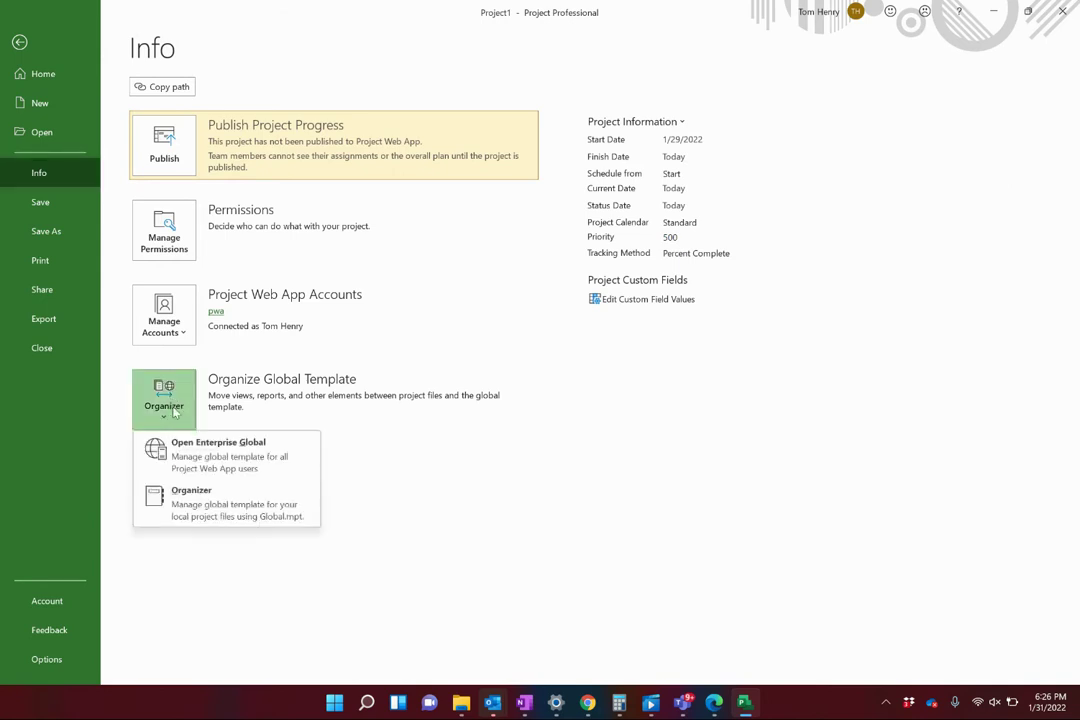
click(192, 458)
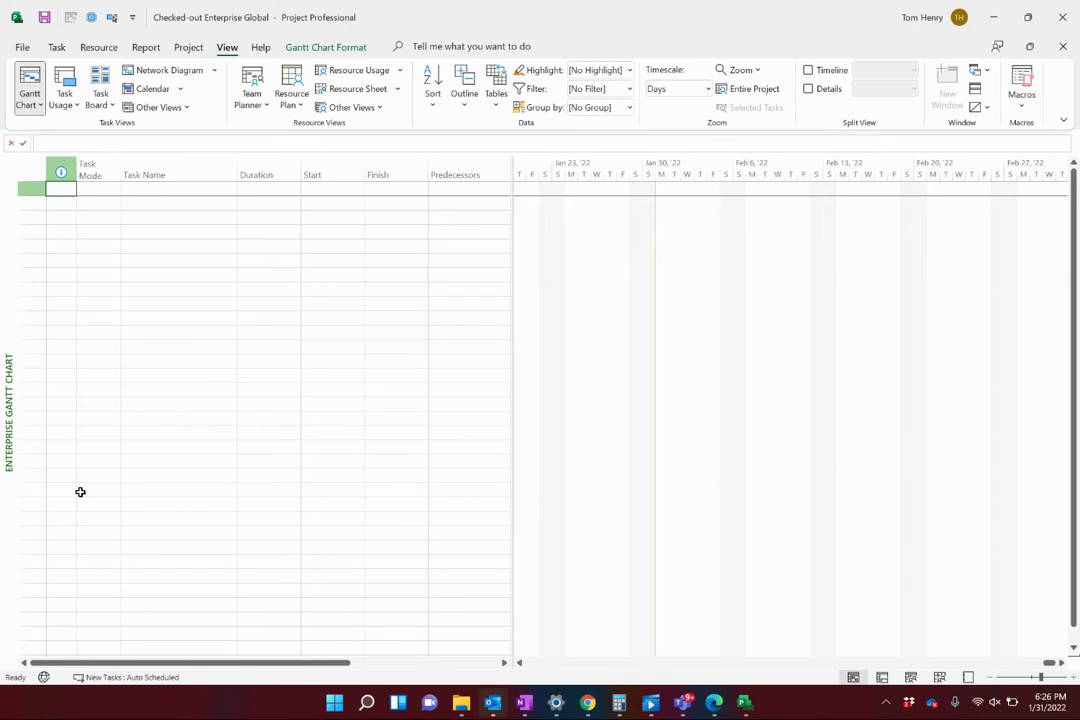
Open the Organizer for the checked-out Enterprise Global template
click(22, 48)
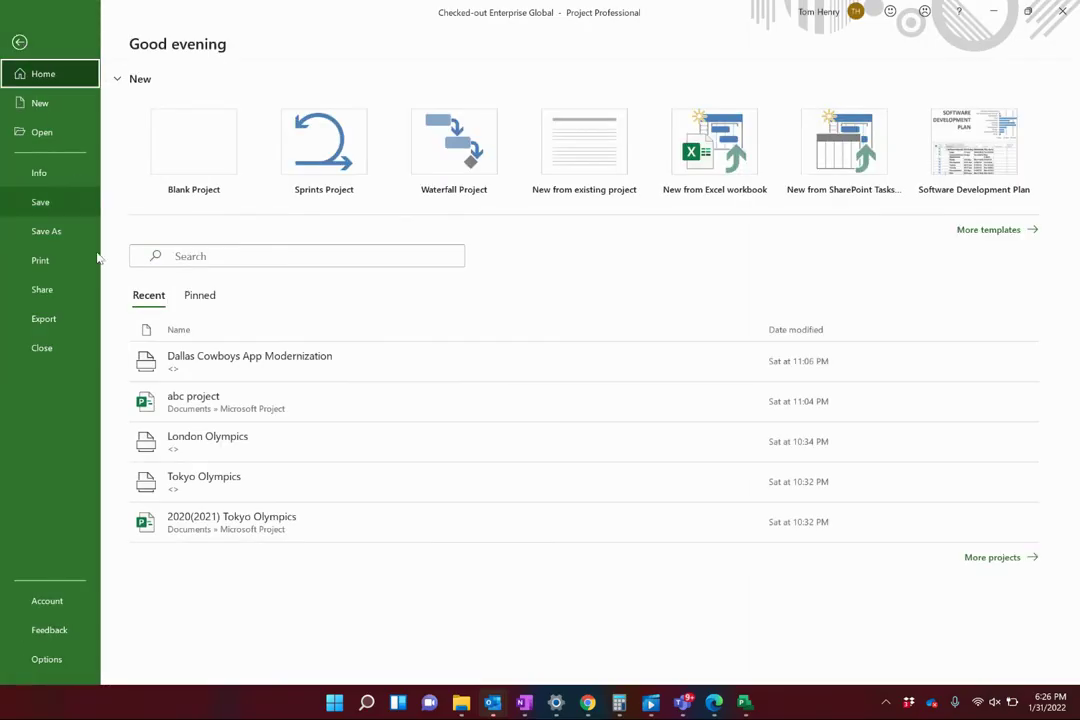
click(65, 172)
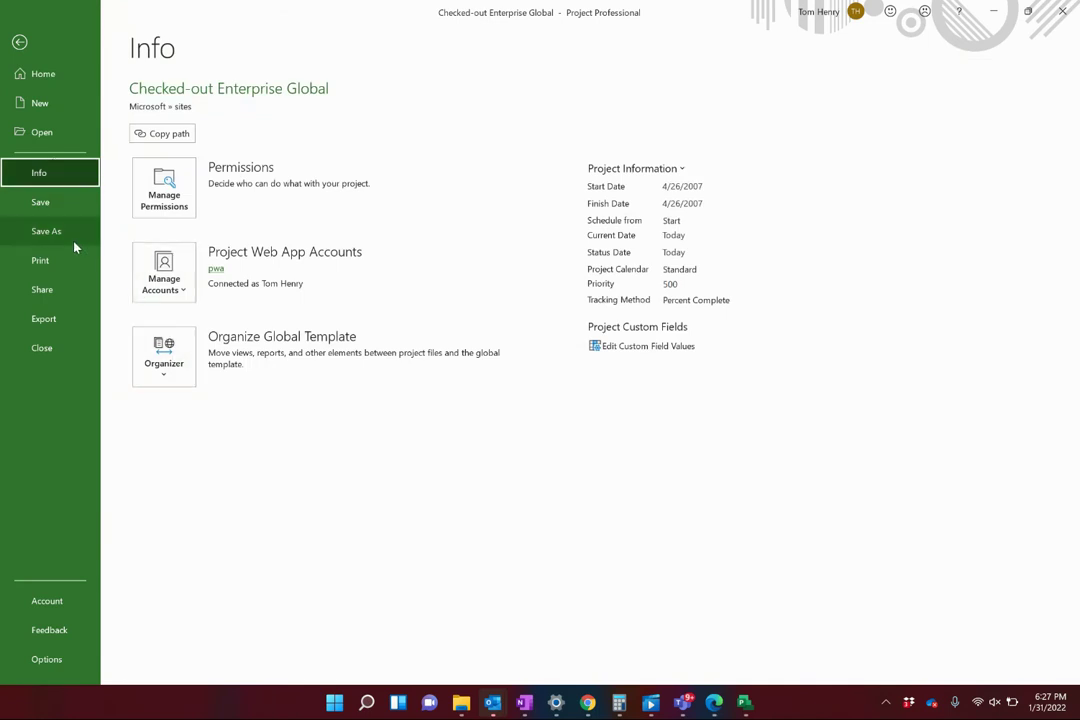
click(162, 378)
click(163, 452)
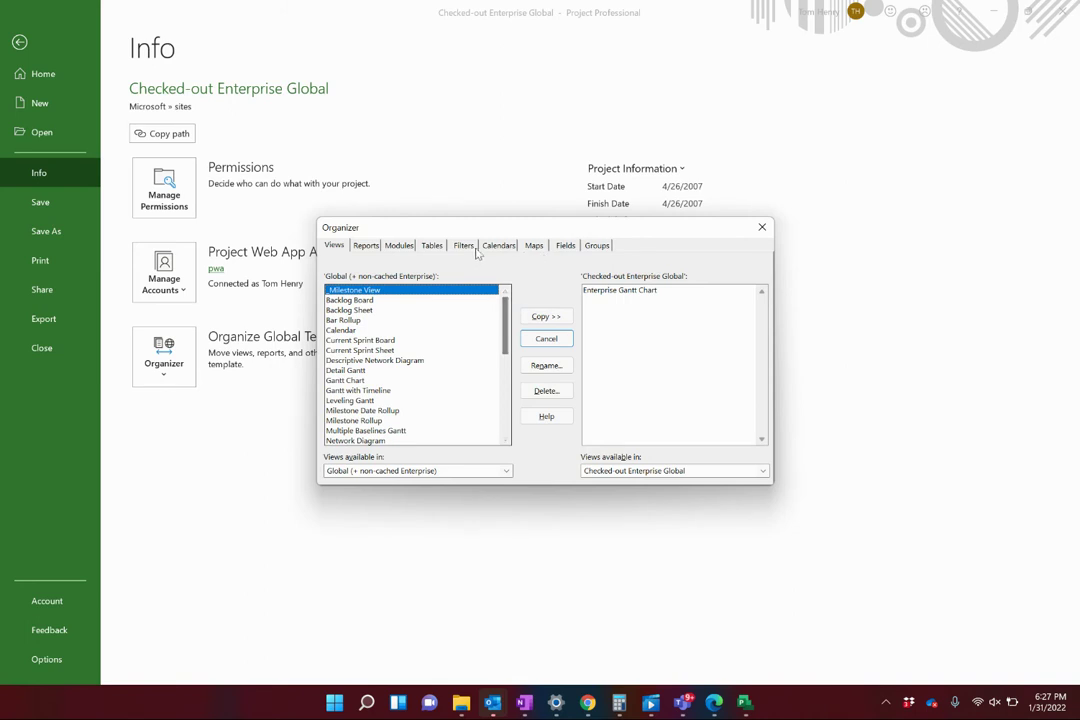
Copy the Milestones task filter from the Global template into the Checked-out Enterprise Global
click(462, 246)
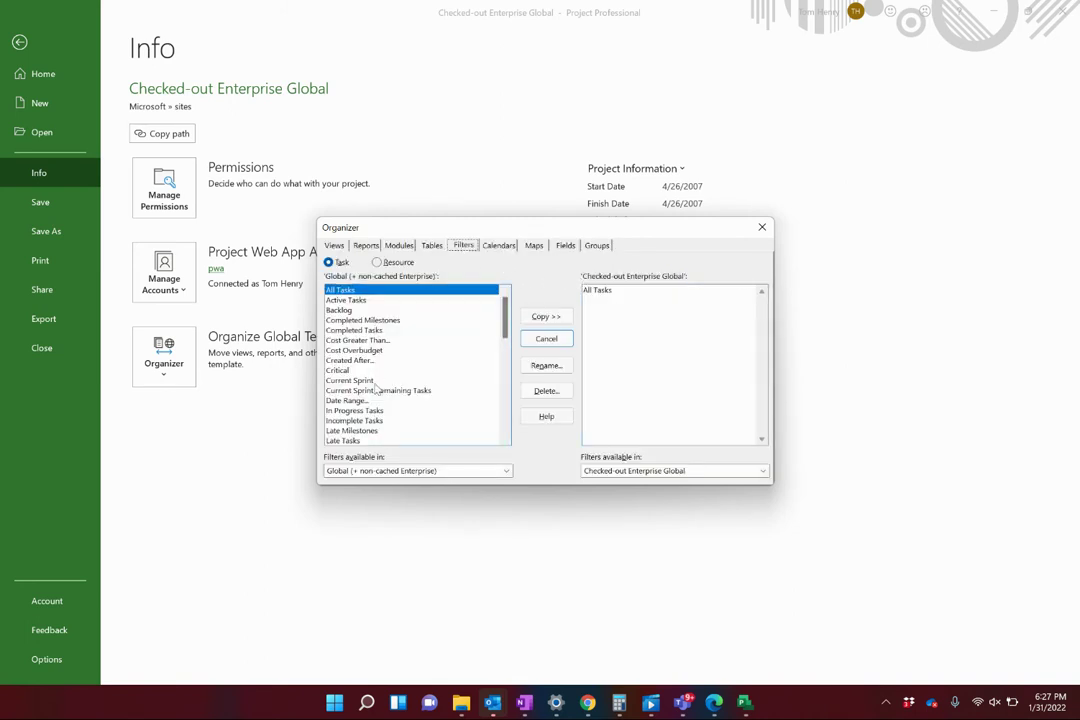
scroll(468, 415, down, 10)
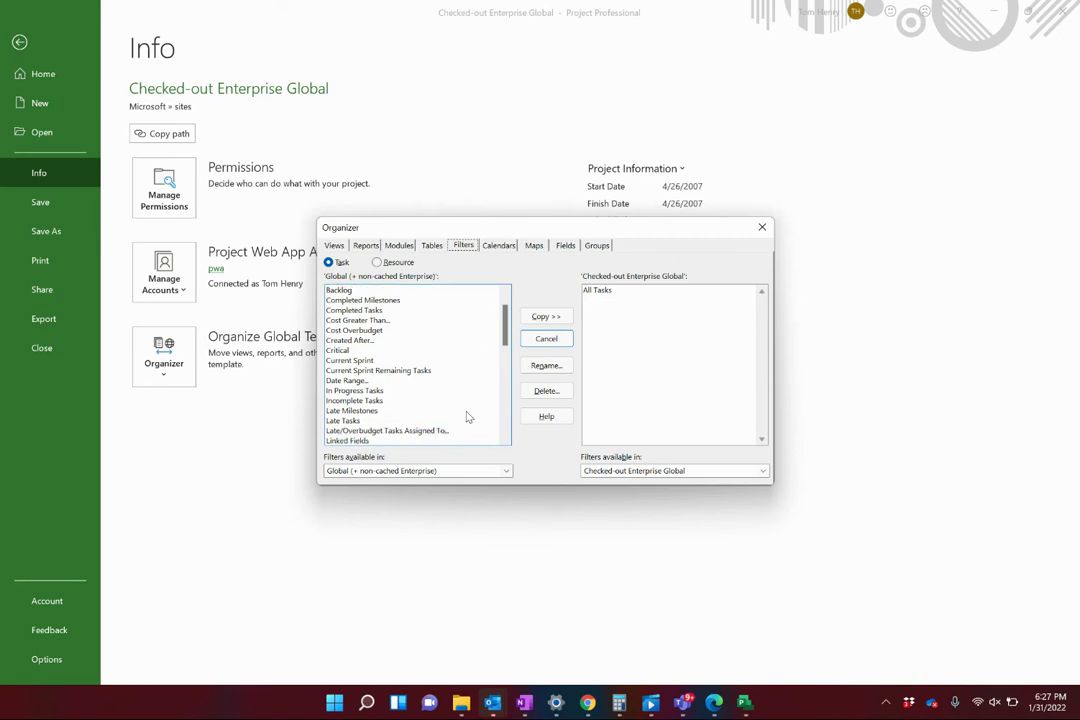
scroll(468, 415, up, 10)
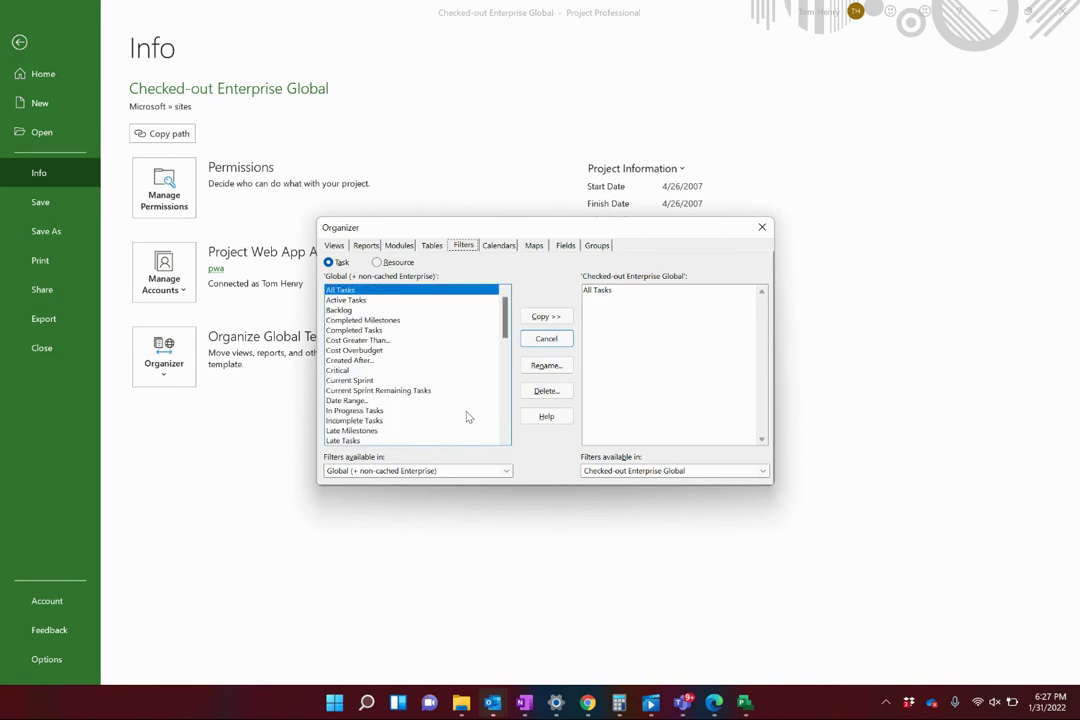
click(363, 391)
key(Down)
key(Down)
key(Down)
key(Down)
key(Down)
key(Down)
key(Down)
key(Down)
key(Down)
key(Down)
key(Down)
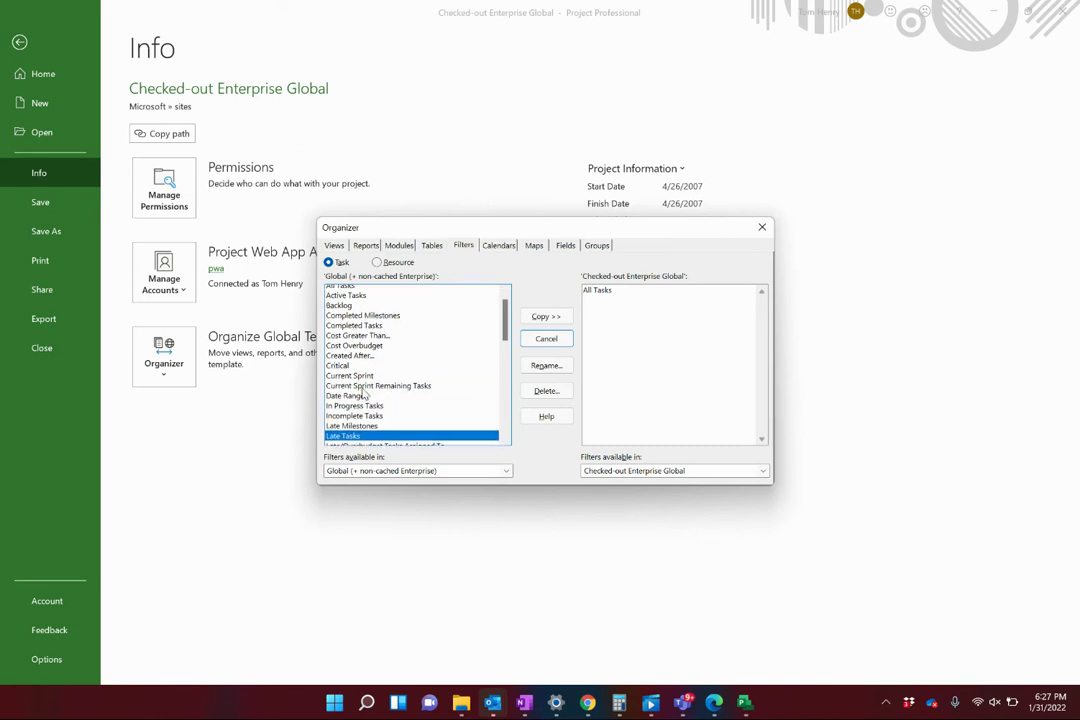
key(Up)
key(Up)
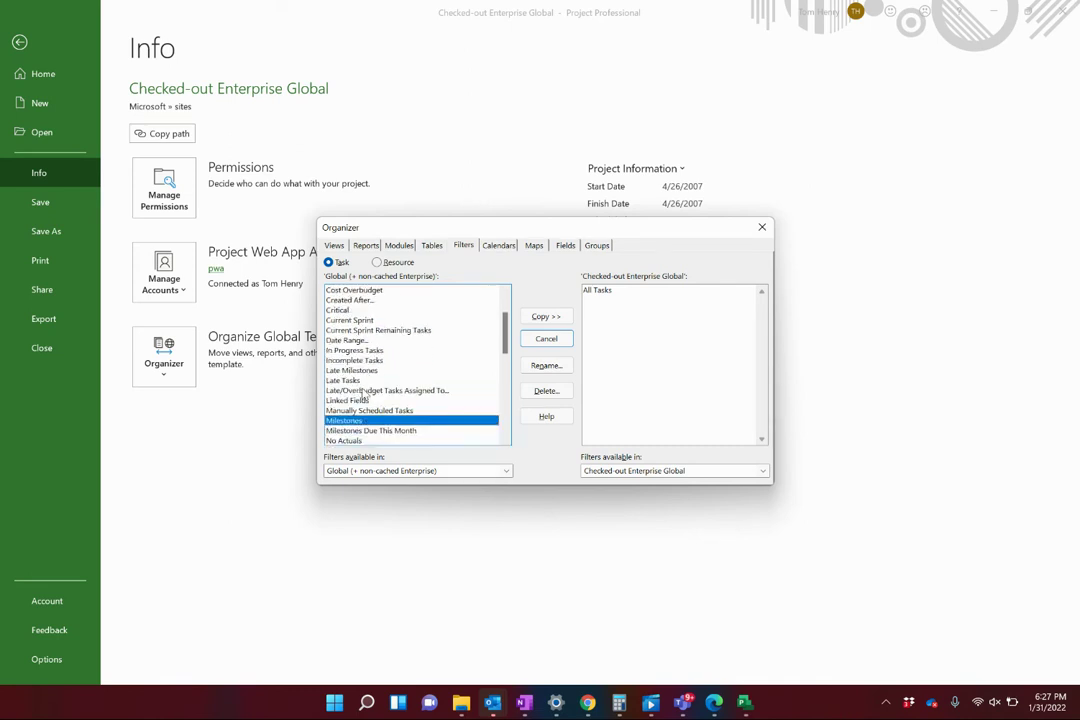
click(542, 318)
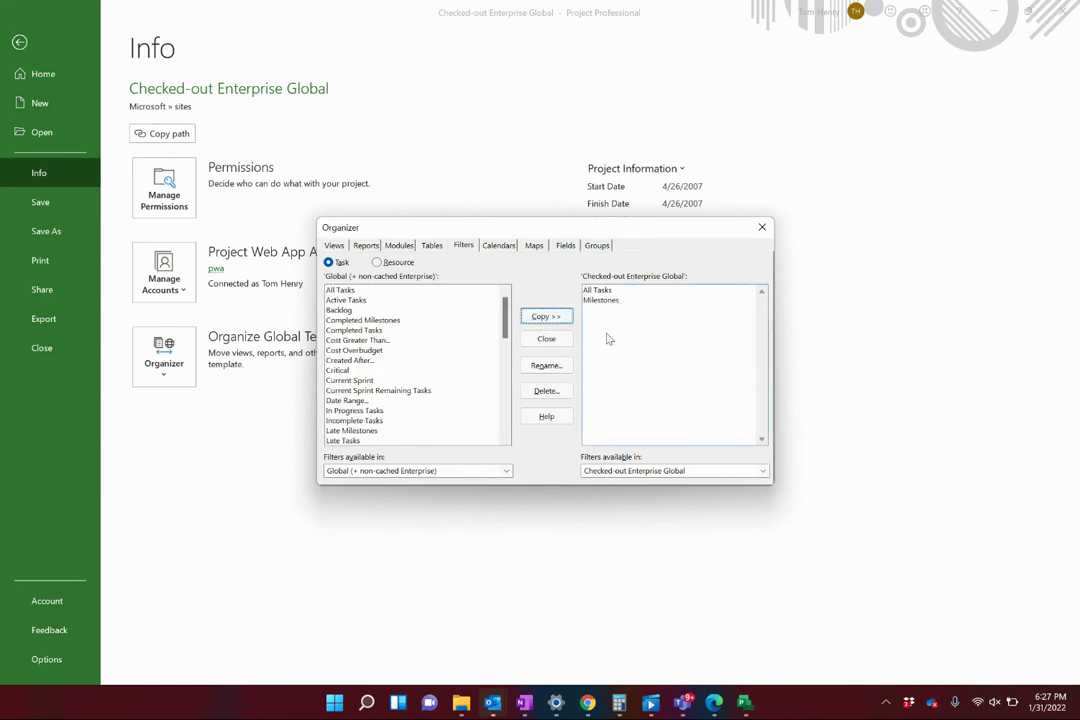
Copy _Milestone View and _Milesone Table into the Checked-out Enterprise Global and close the Organizer
click(340, 247)
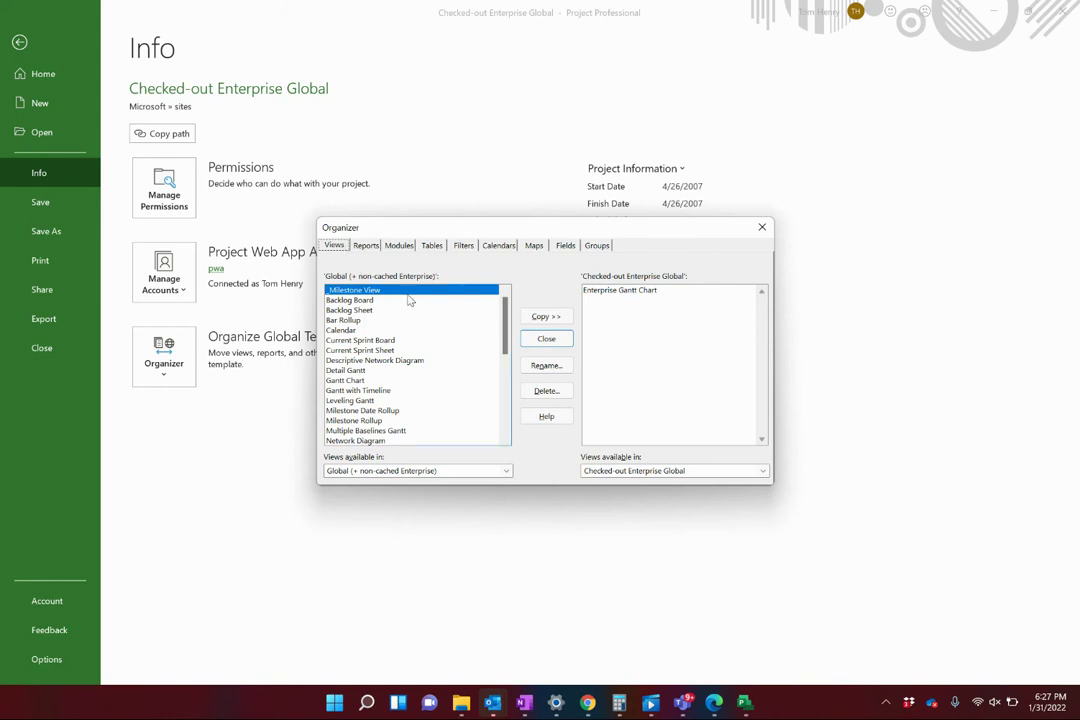
click(557, 318)
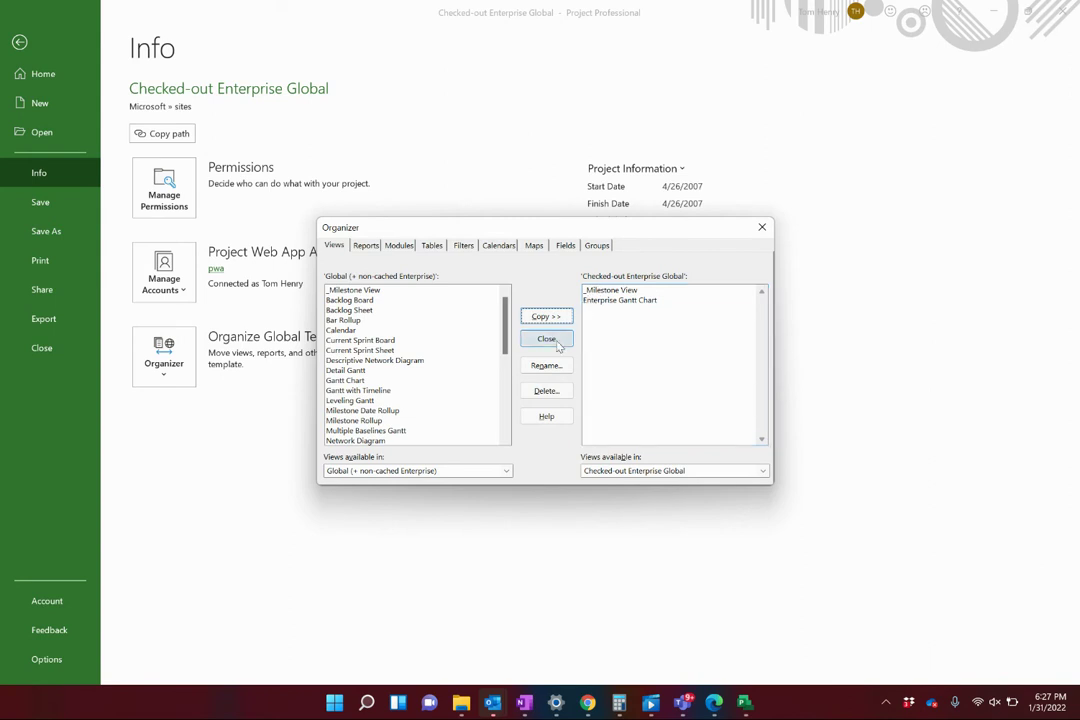
click(430, 246)
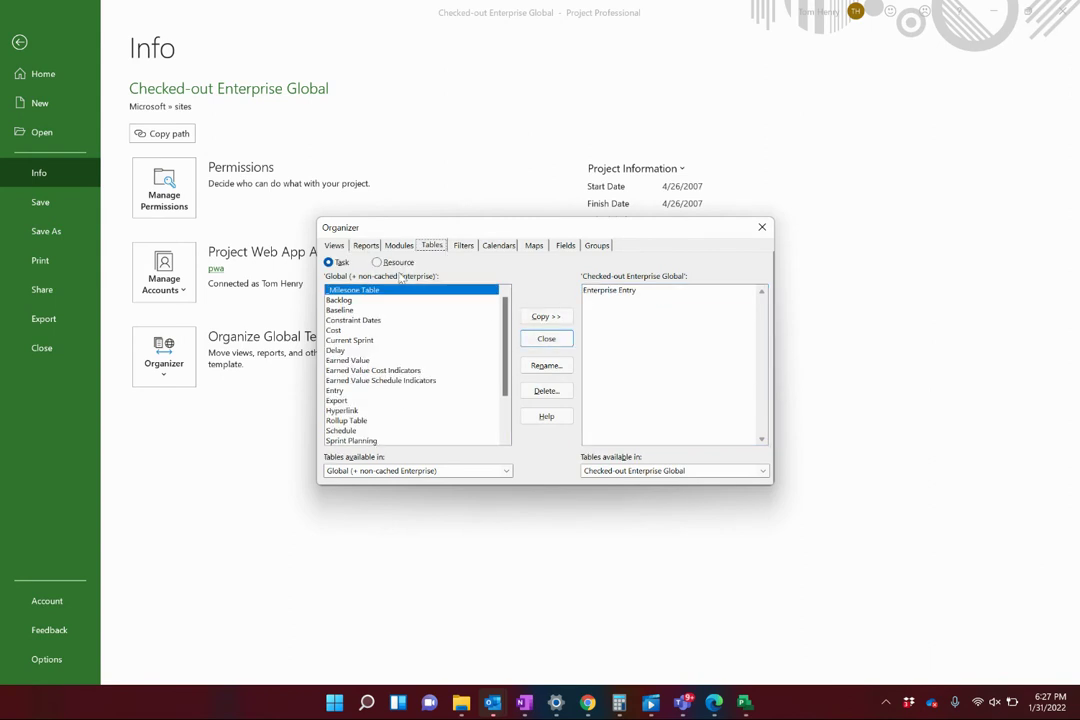
click(566, 317)
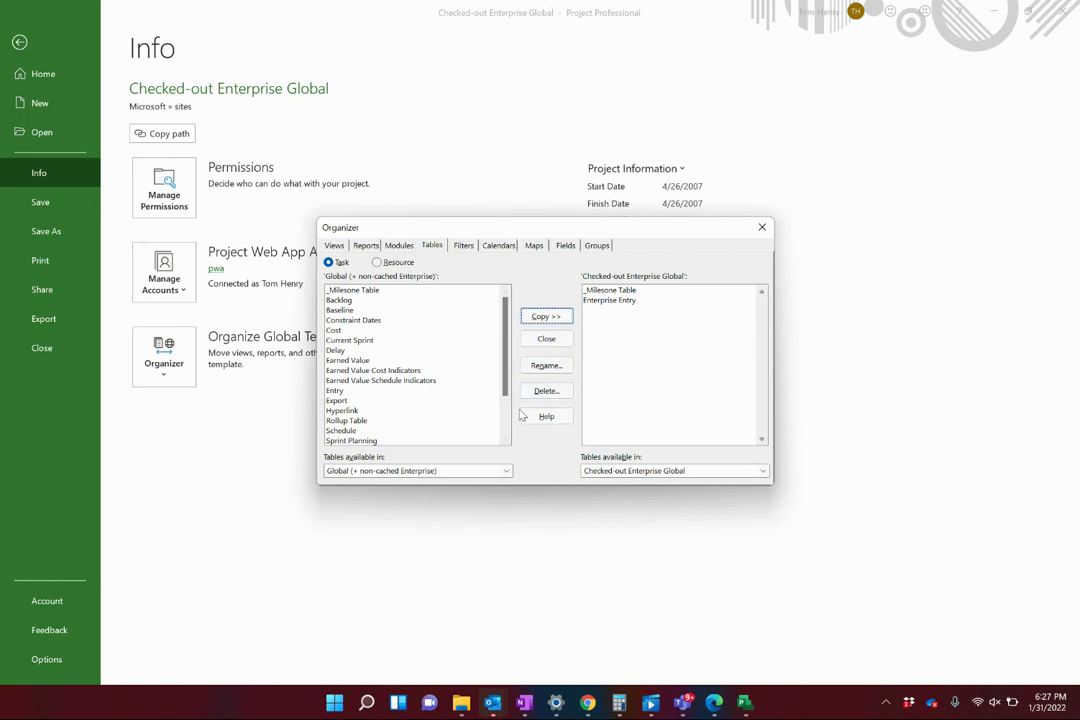
click(543, 344)
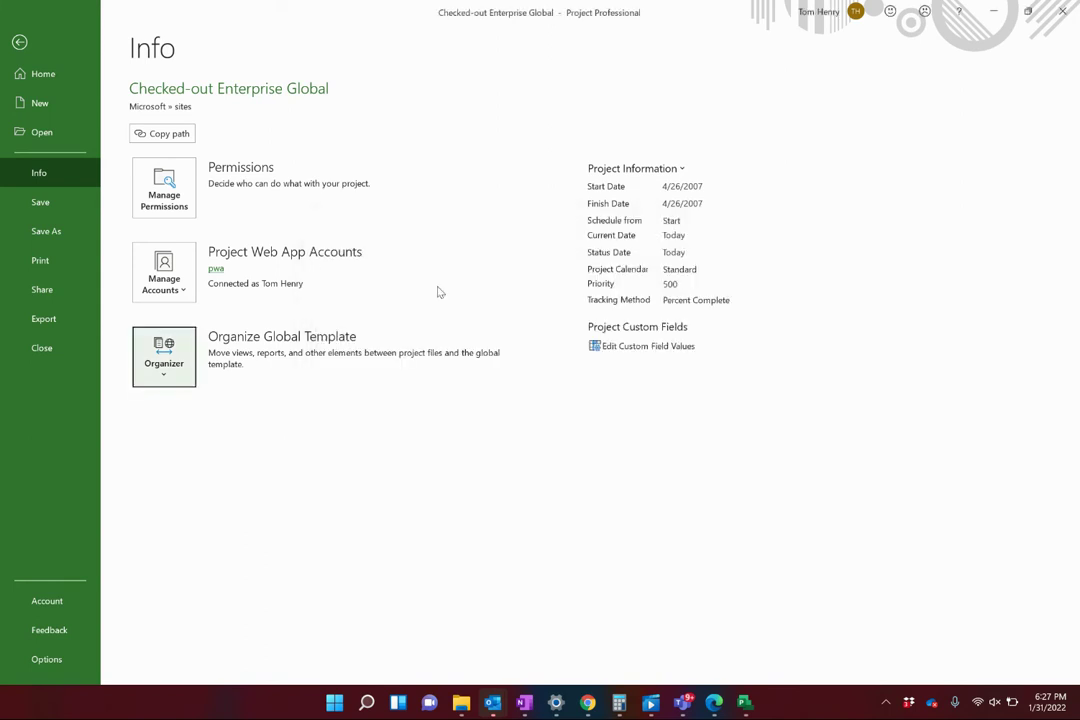
Save the Enterprise Global template, then close it and check it in
click(20, 44)
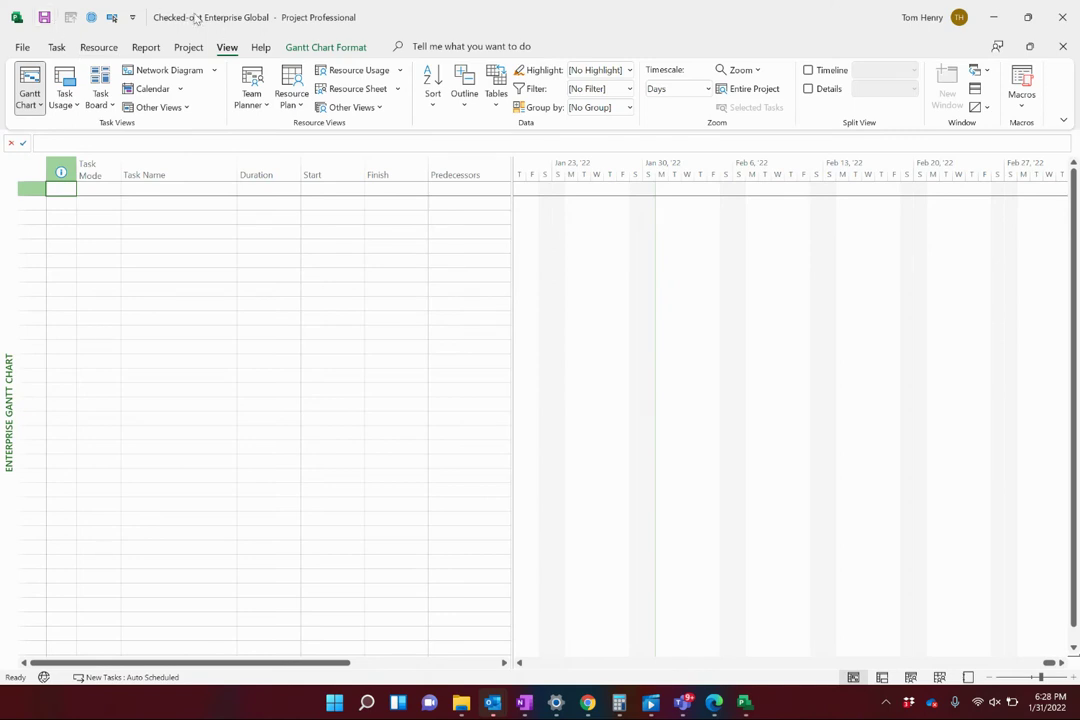
click(45, 18)
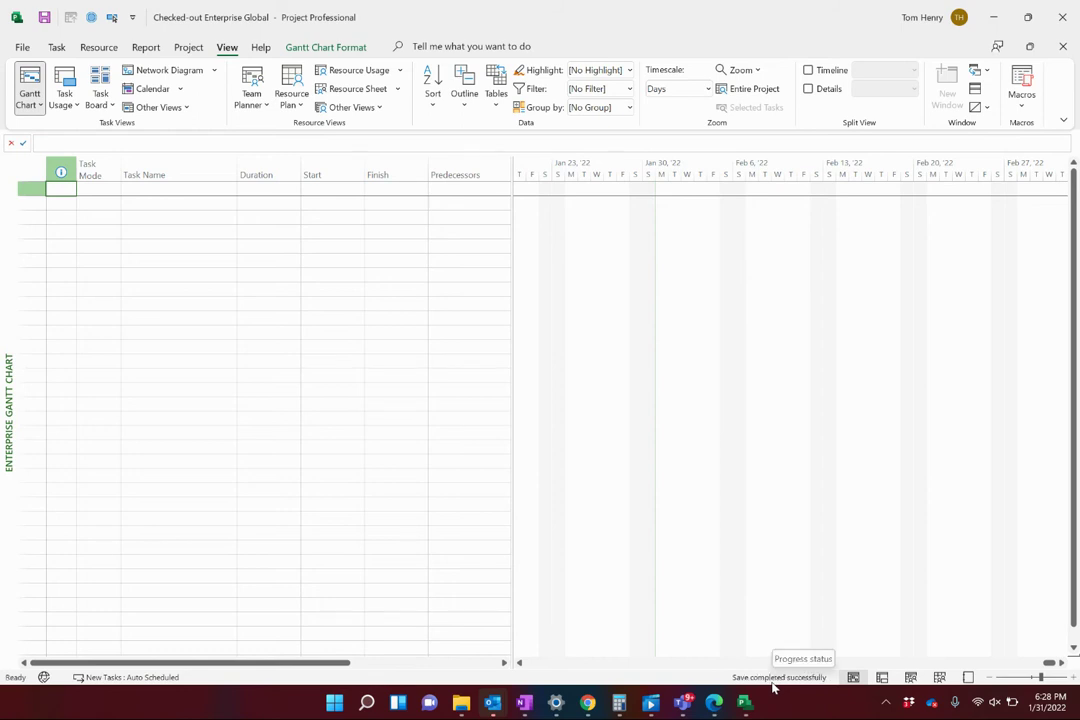
click(14, 48)
click(60, 348)
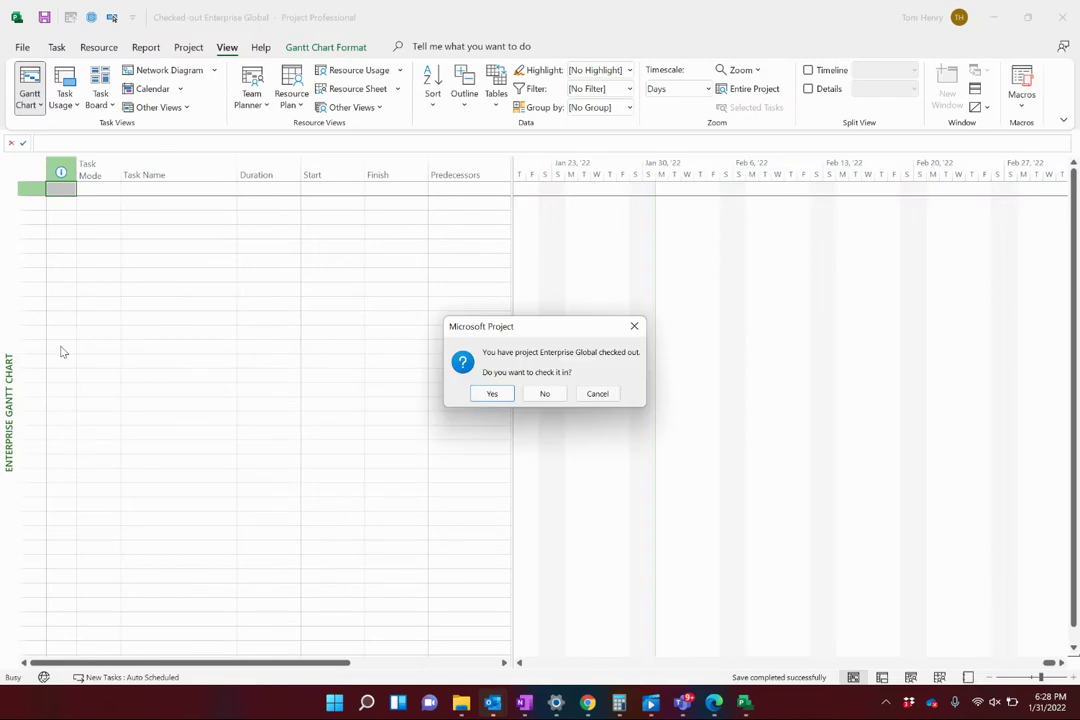
click(493, 394)
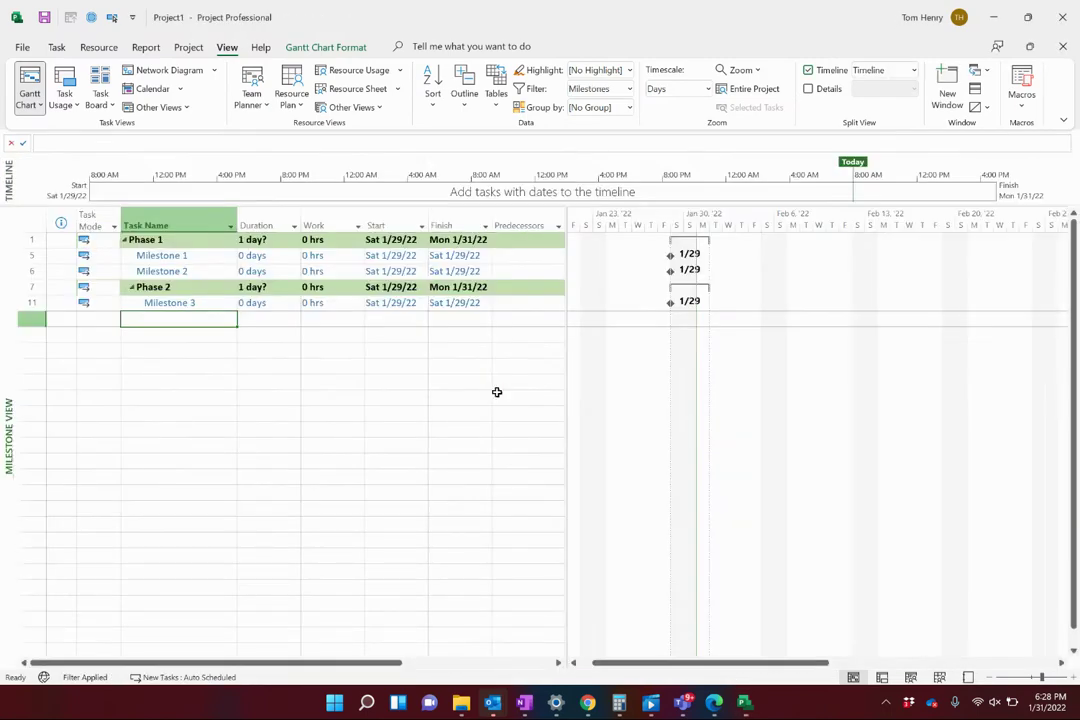
Close Project1 and discard its changes
click(1064, 50)
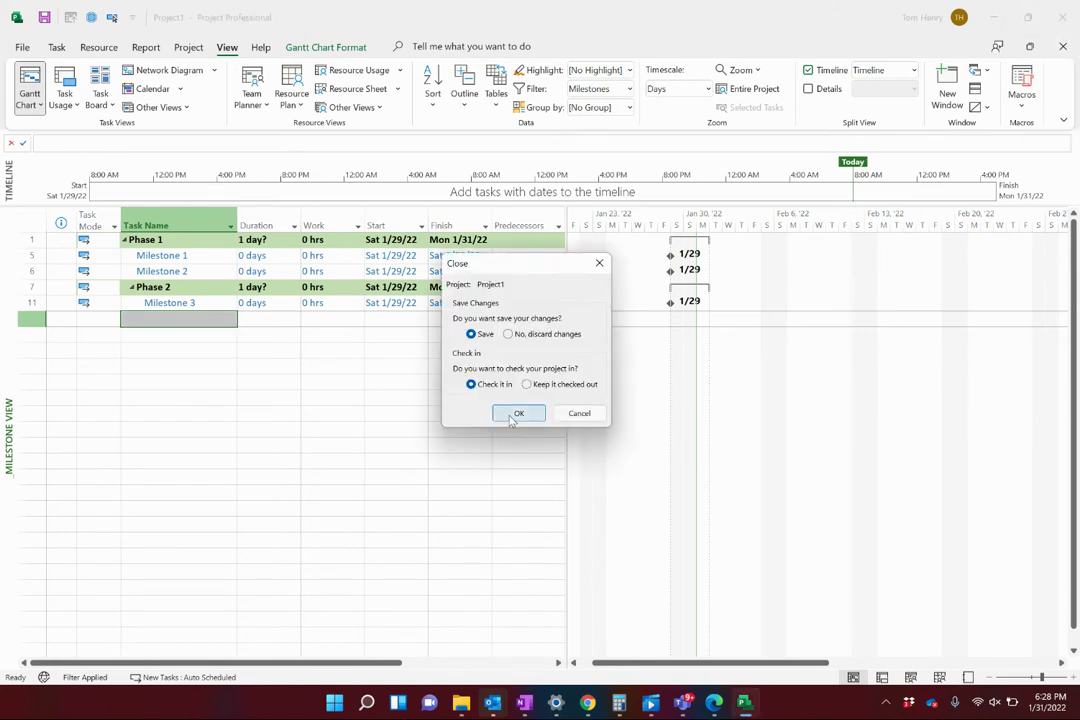
click(540, 334)
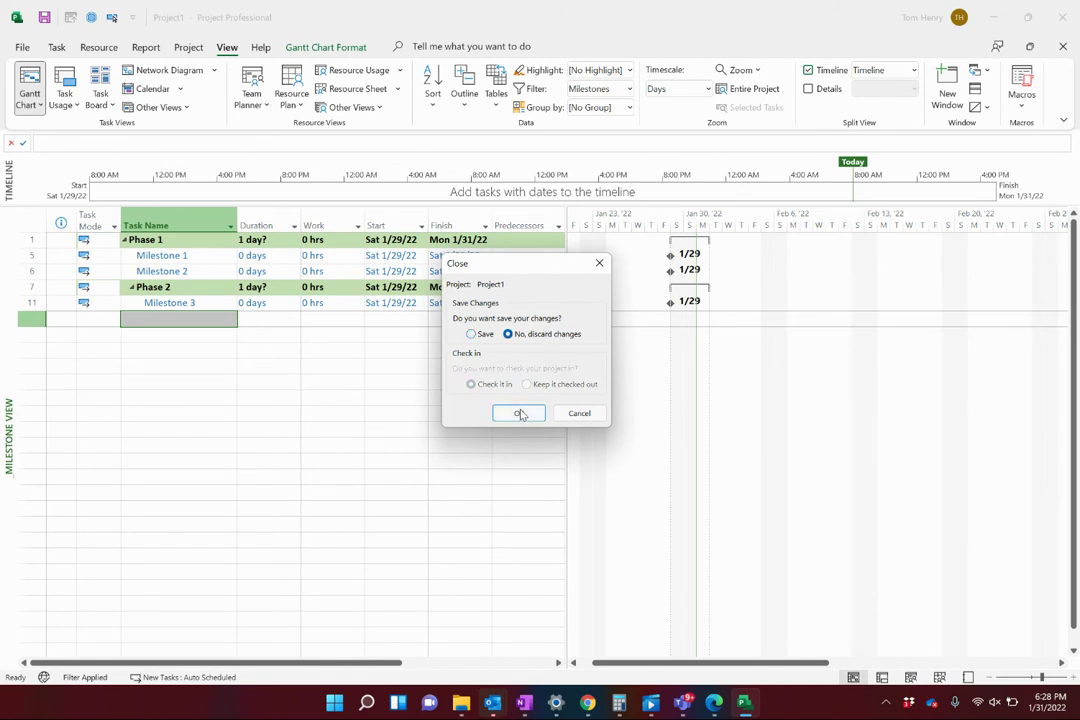
click(519, 414)
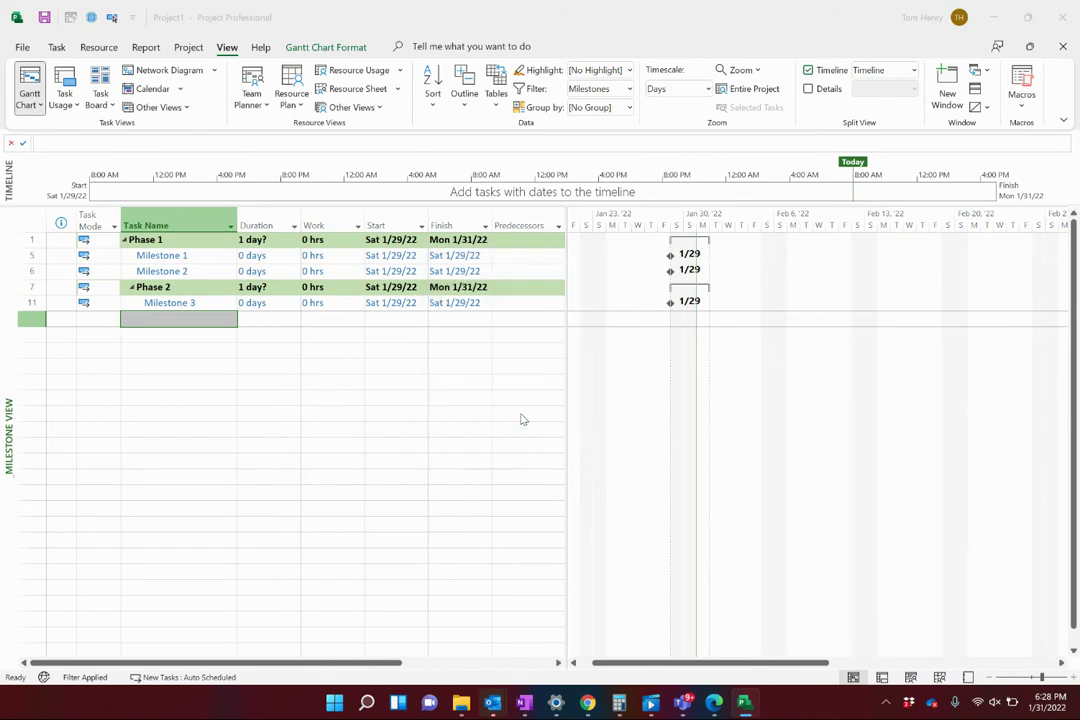
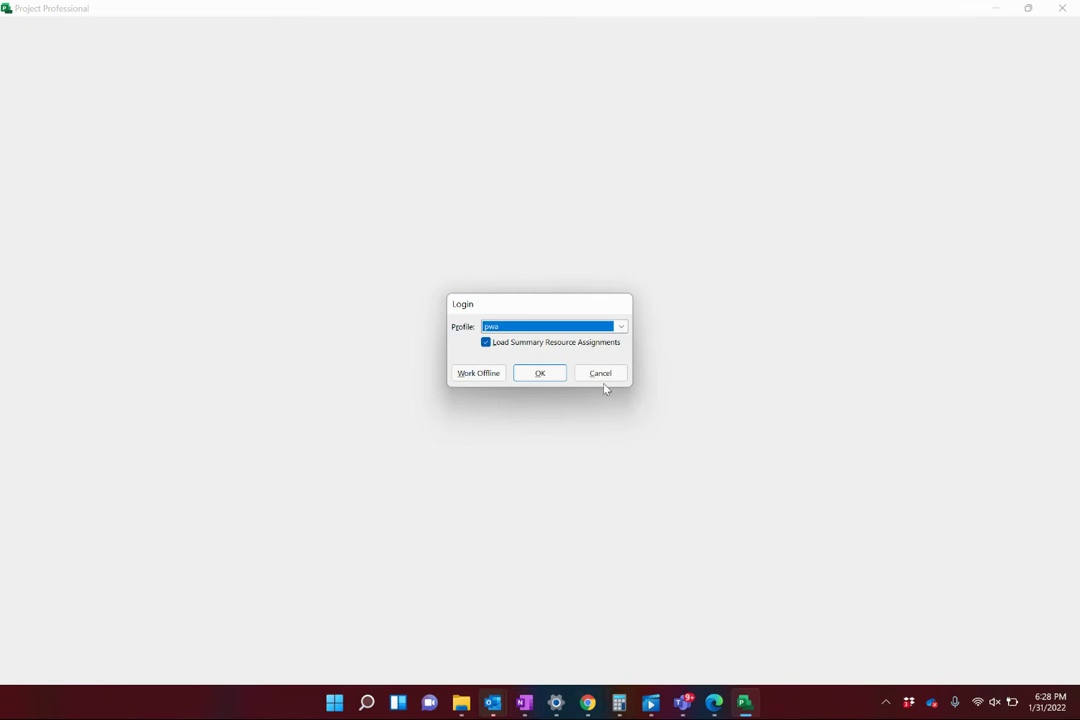
Create a blank project under the pwa profile and check its list of available custom views
click(551, 382)
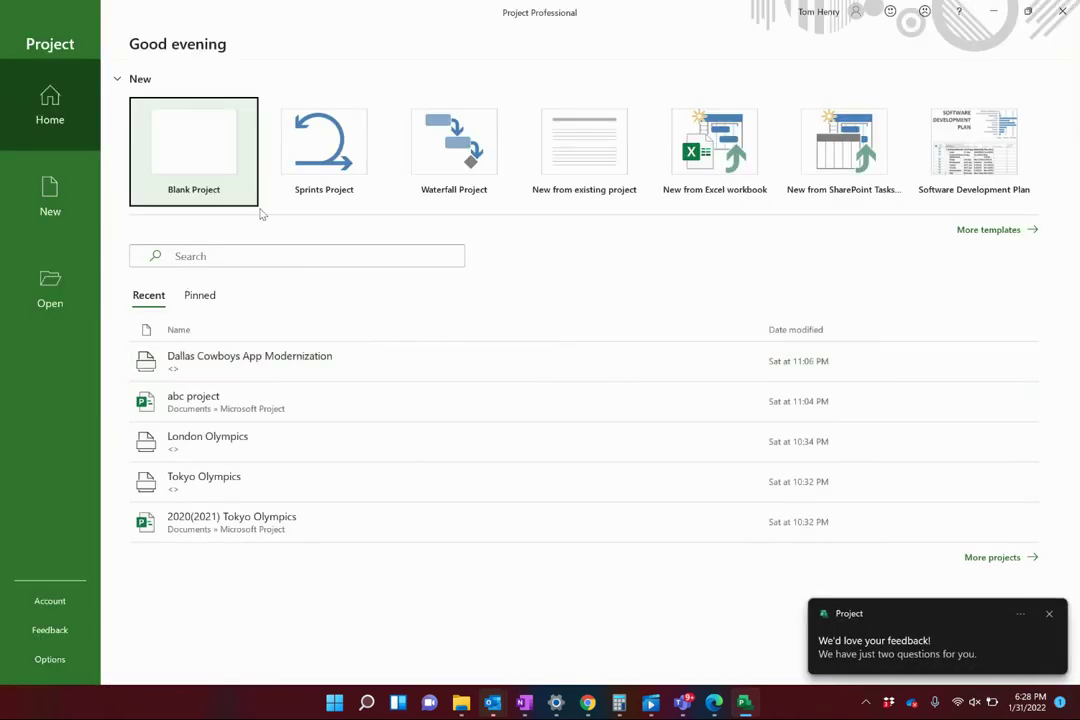
click(177, 133)
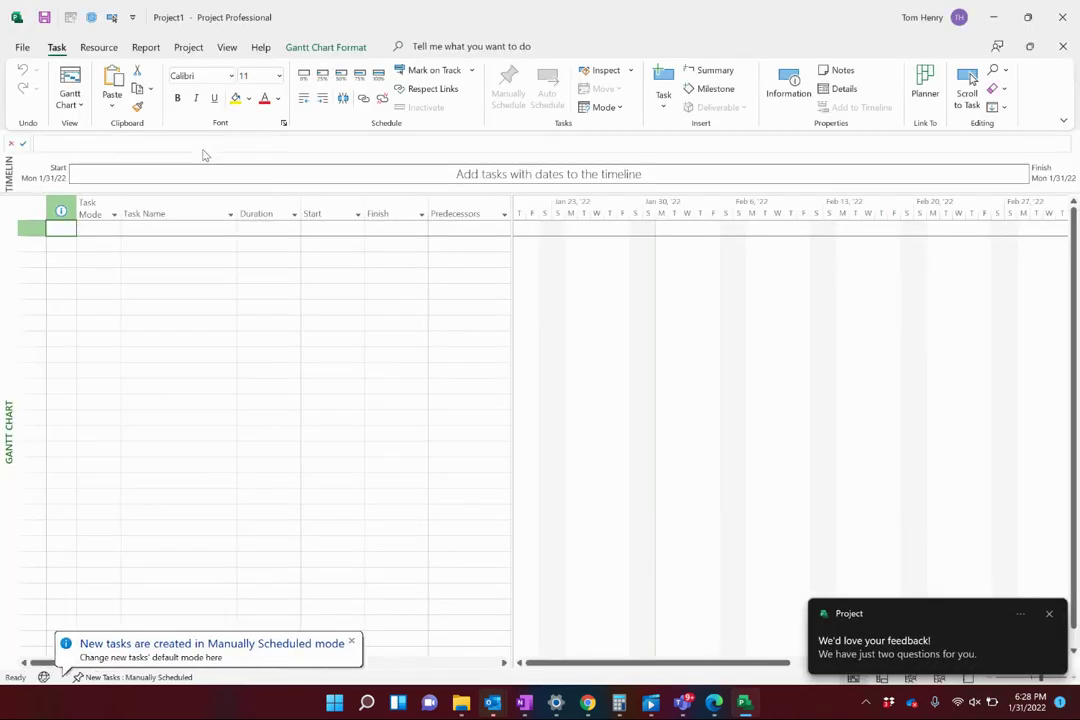
click(70, 100)
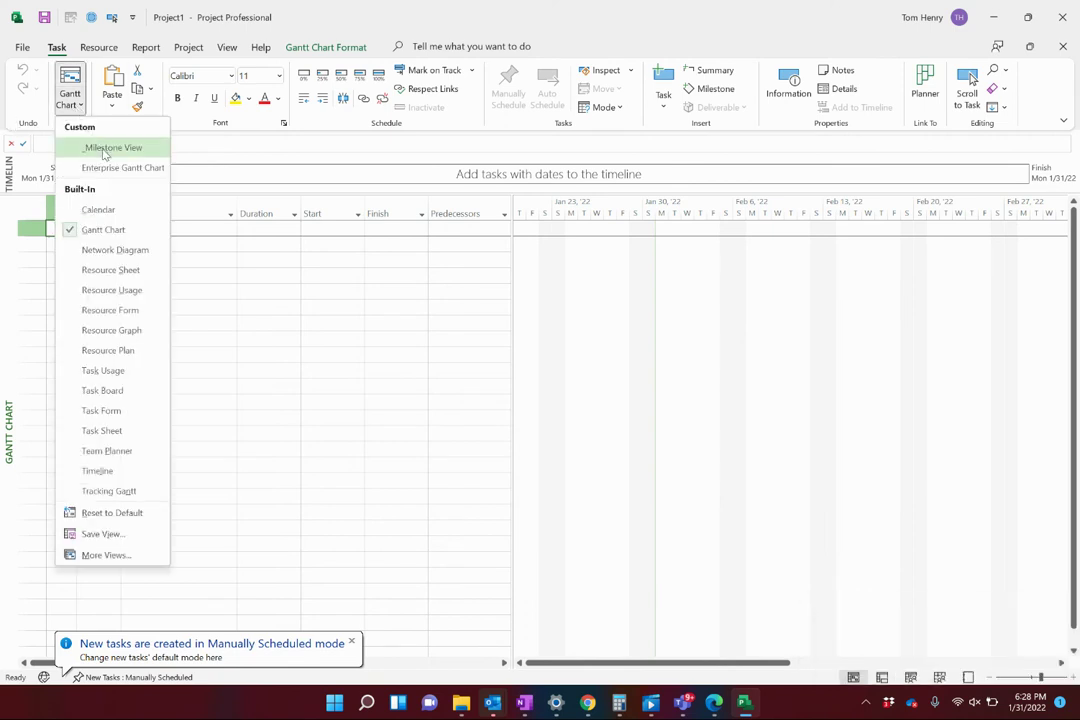
click(292, 304)
Enter three tasks named a, b and c in the first rows of the task list
click(197, 225)
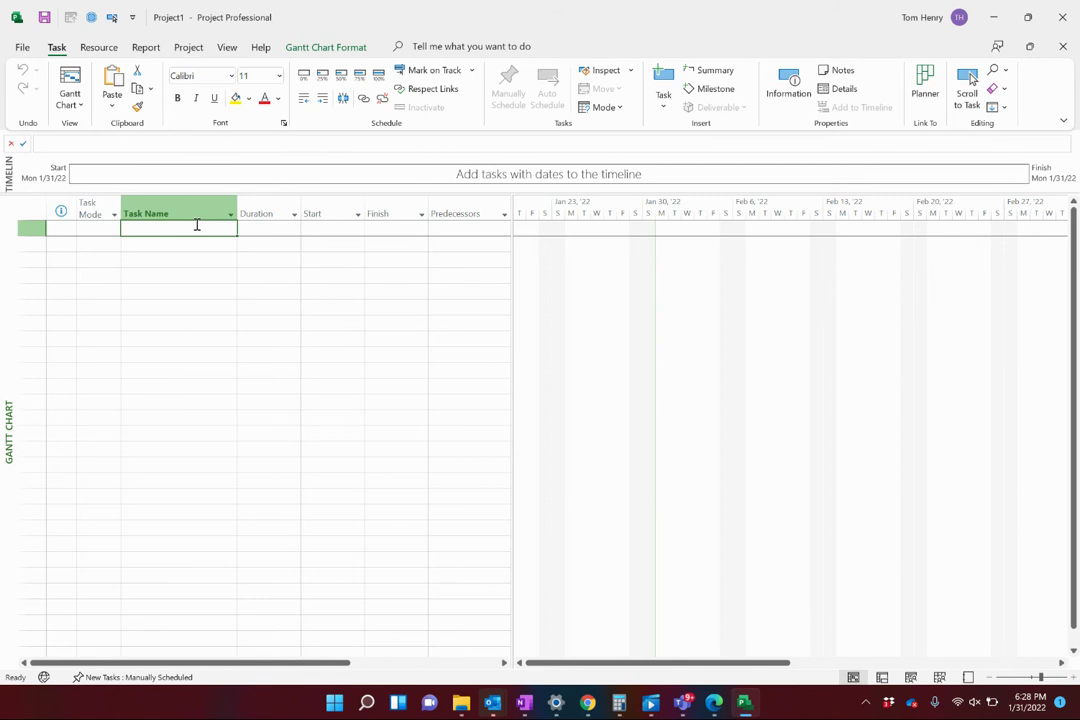
text(a)
key(Return)
text(b)
key(Return)
text(c)
key(Return)
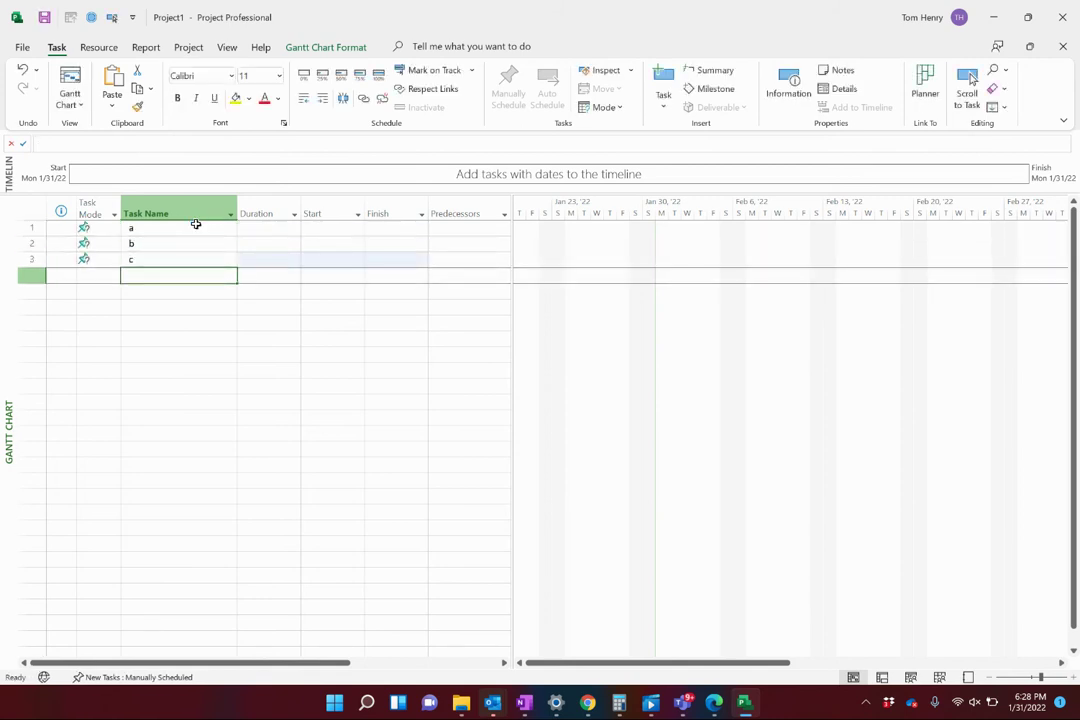
Add a fourth task named milestone with a duration of 0 days
text(milestone)
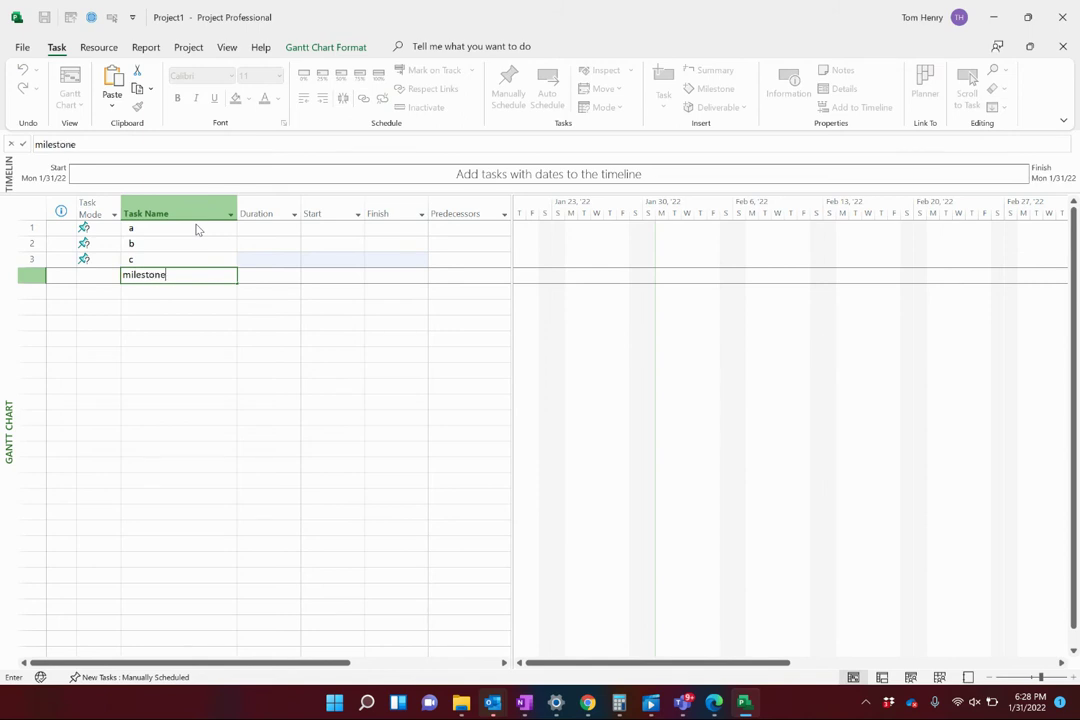
key(Tab)
text(0)
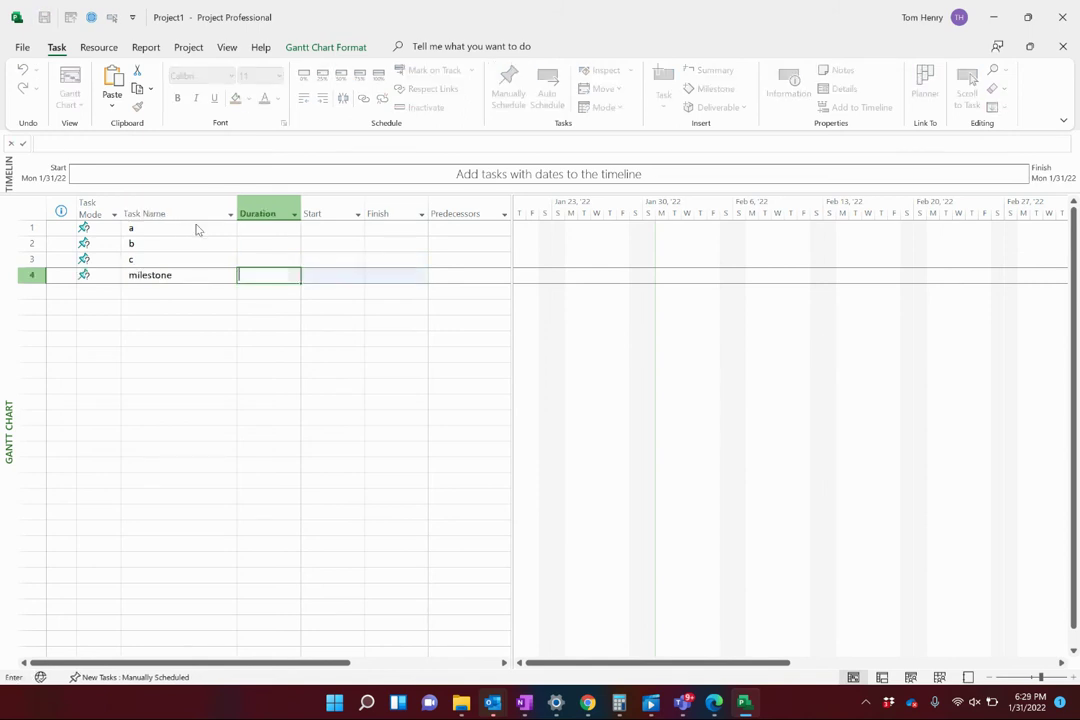
key(Return)
Set task a to Auto Scheduled and make Auto Scheduled the default mode for new tasks
click(84, 227)
click(114, 228)
click(108, 253)
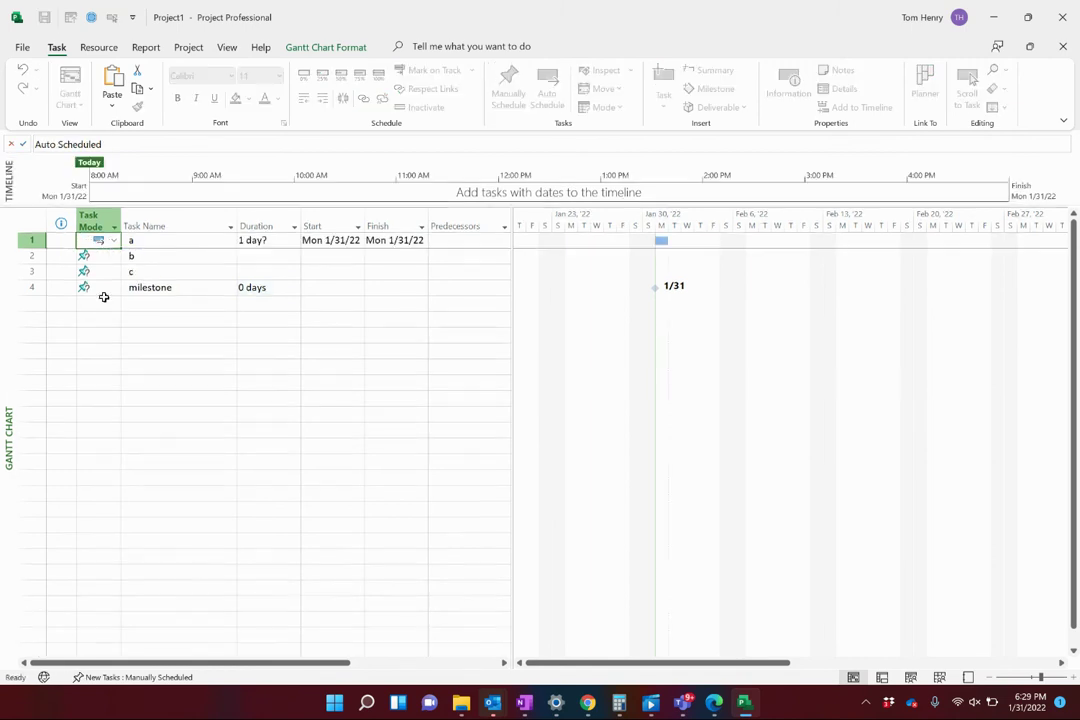
click(125, 677)
click(147, 637)
click(150, 477)
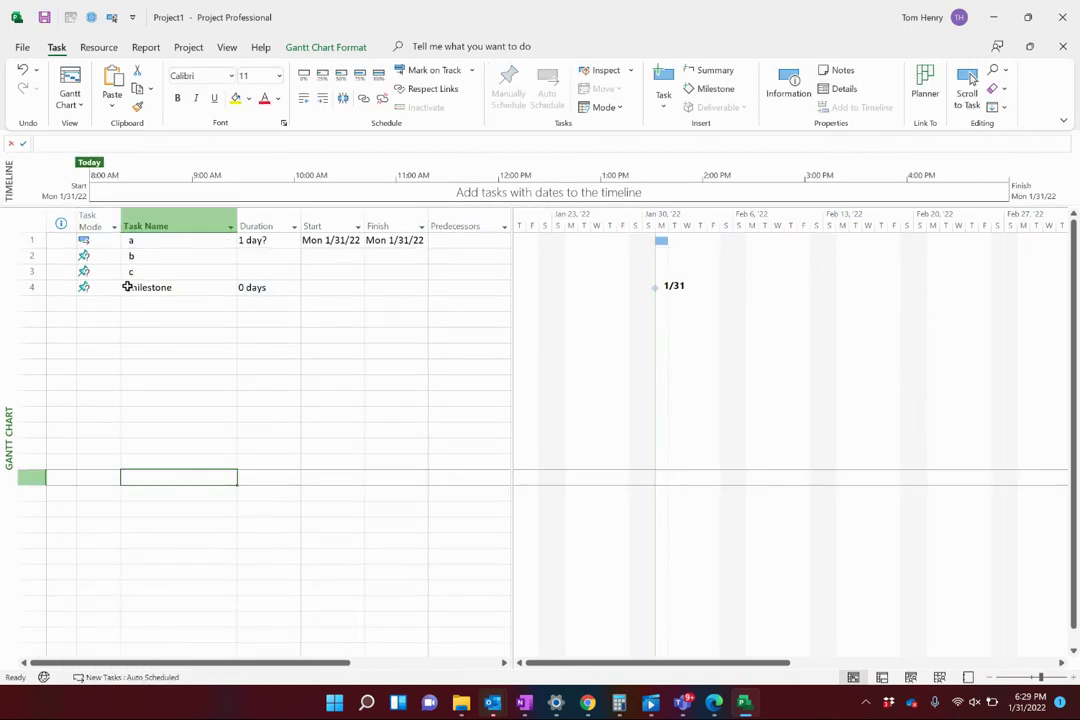
click(111, 247)
key(shift+Down)
key(shift+Down)
key(shift+Down)
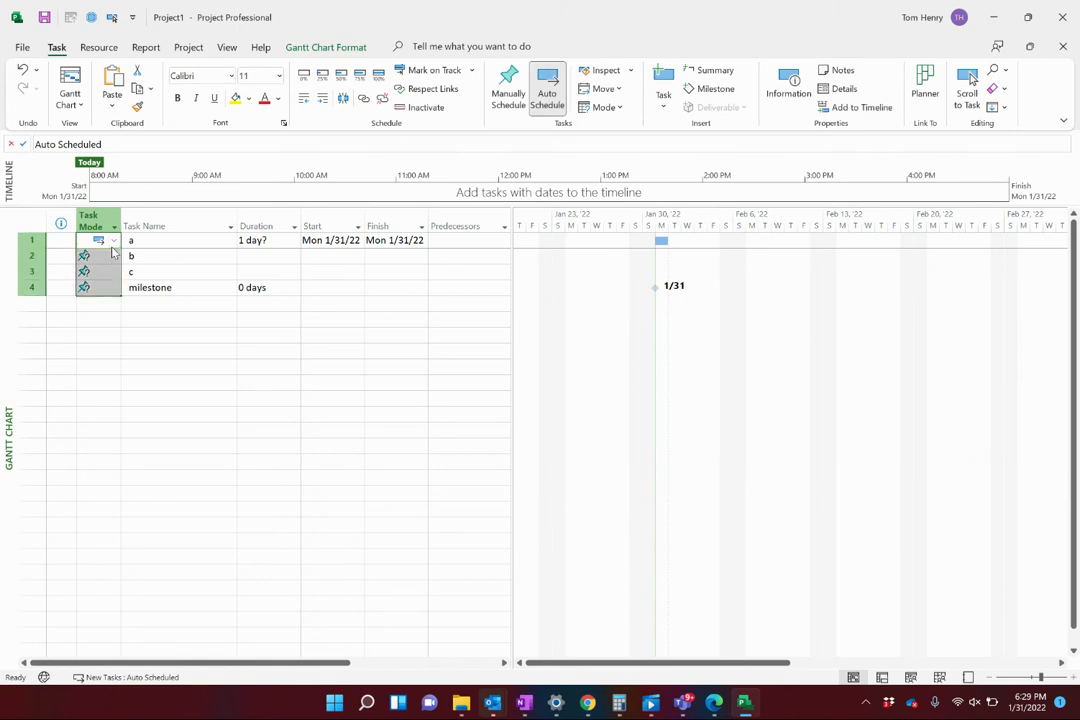
text(d)
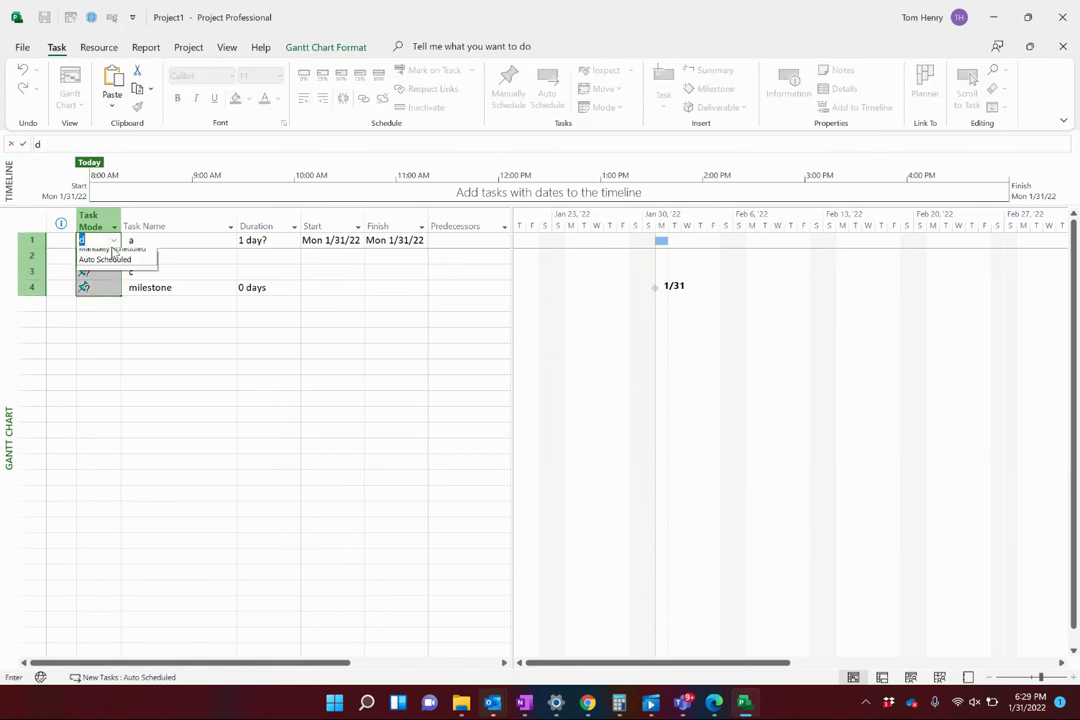
click(133, 272)
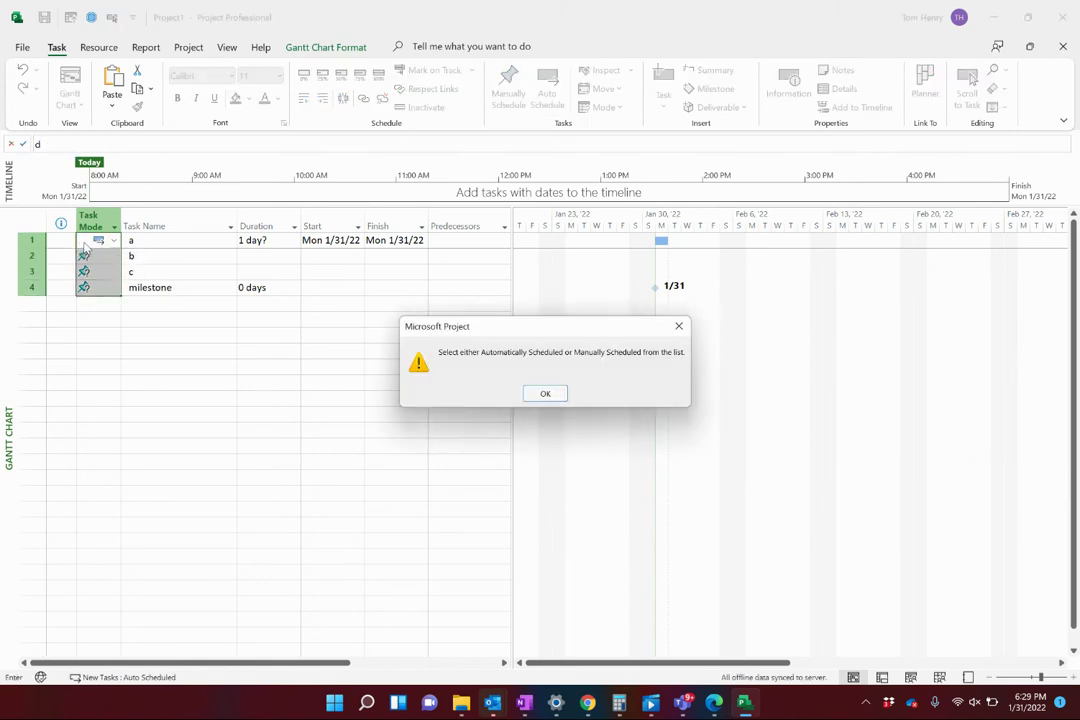
click(545, 393)
click(134, 298)
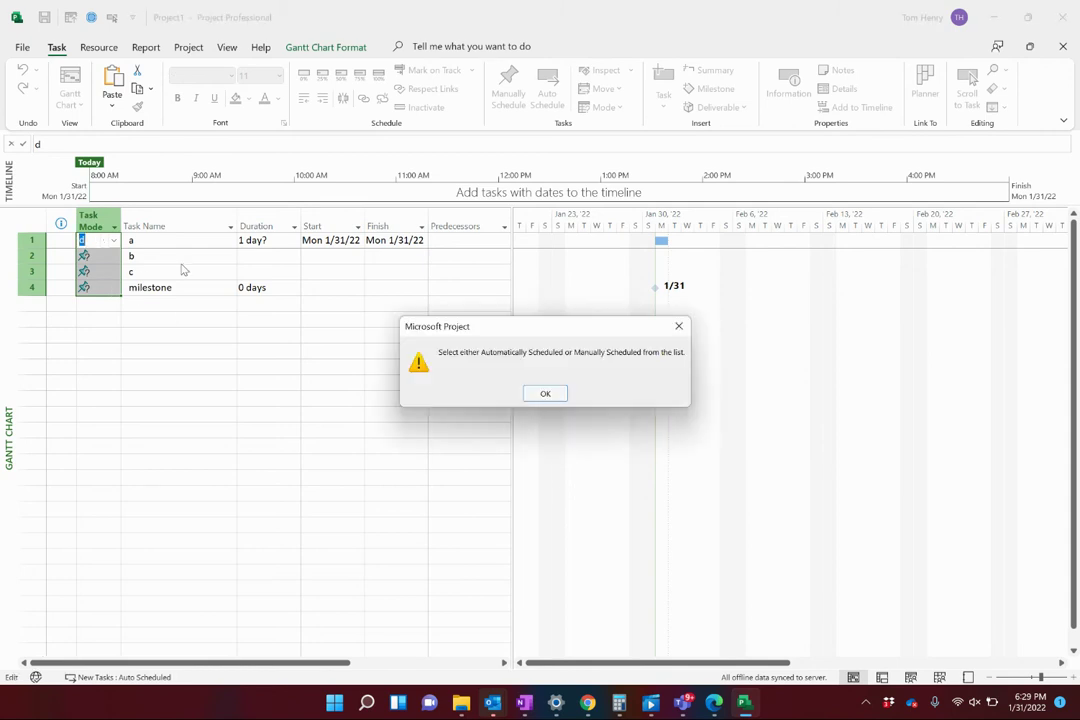
click(548, 393)
click(114, 240)
click(109, 266)
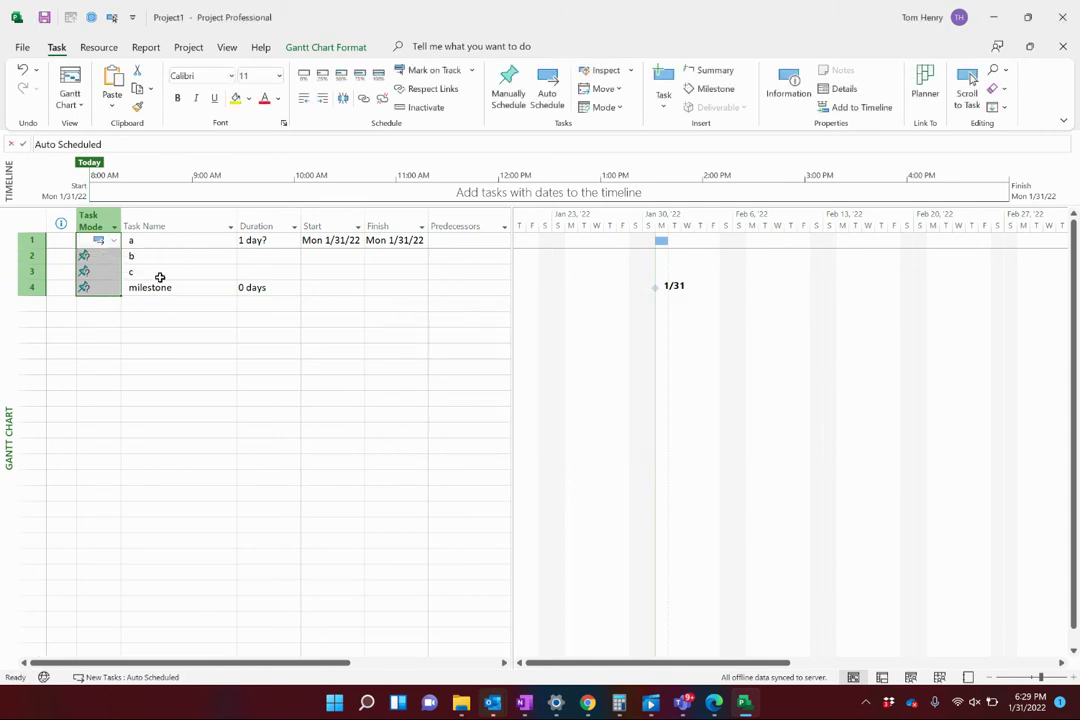
Set tasks b, c and milestone to Auto Scheduled as well
drag(96, 240, 97, 250)
key(shift+Down)
key(shift+Down)
key(alt+h)
key(a)
click(205, 381)
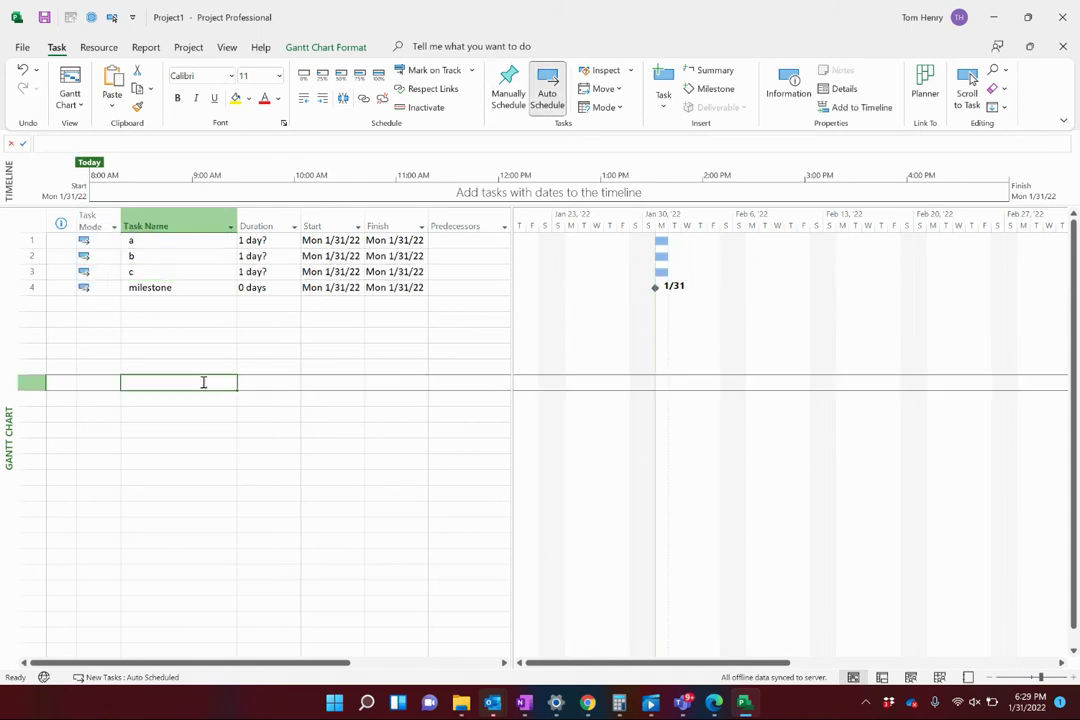
Apply the custom _Milestone View to the project and check its table list and active filter
click(69, 98)
click(116, 148)
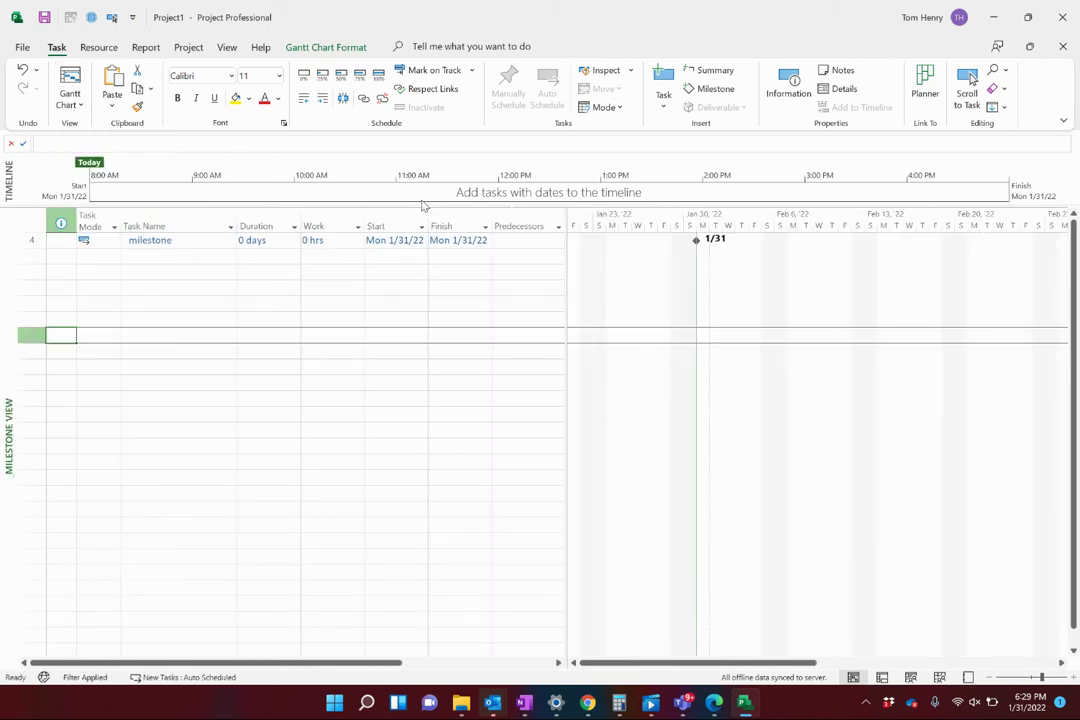
click(226, 47)
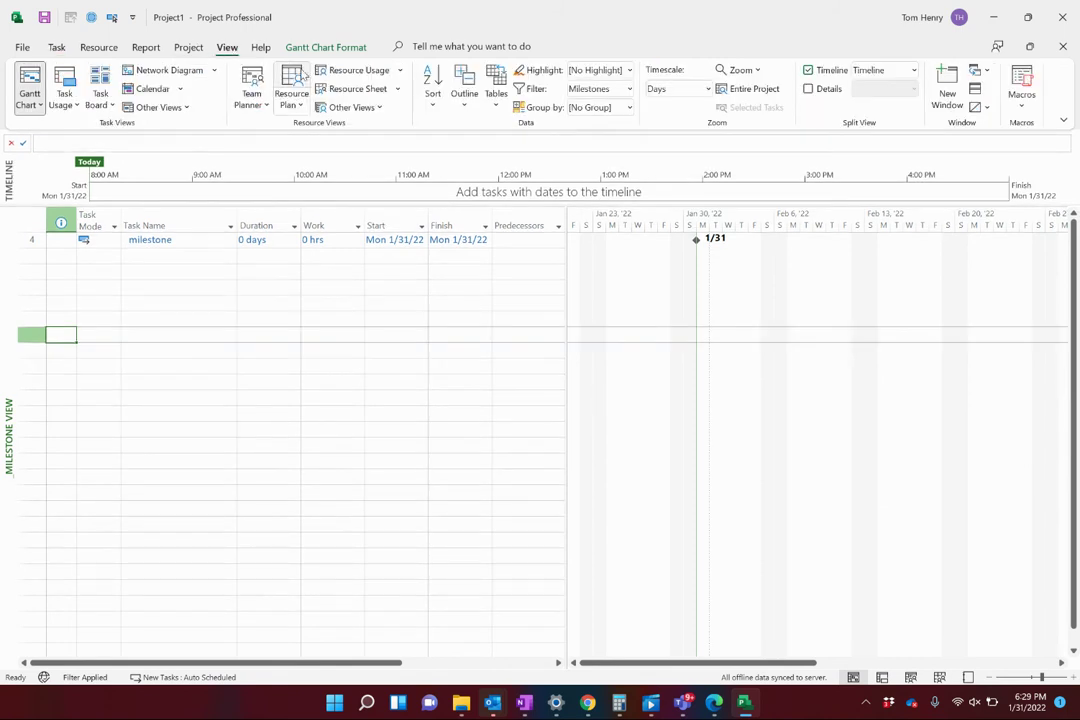
click(496, 93)
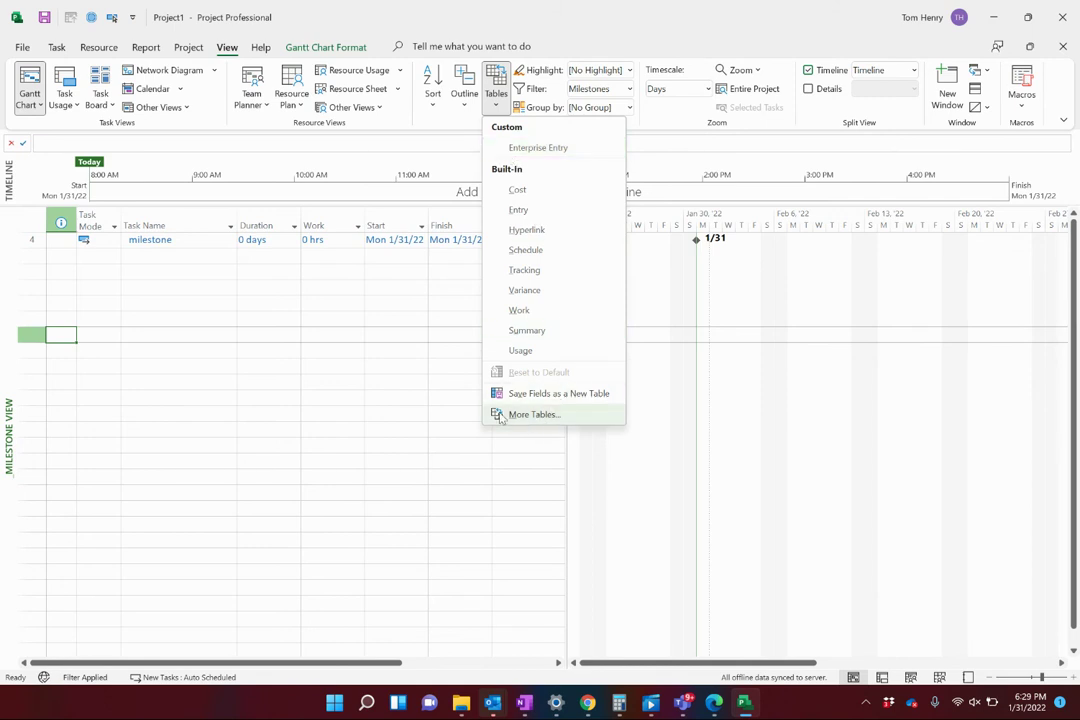
click(311, 311)
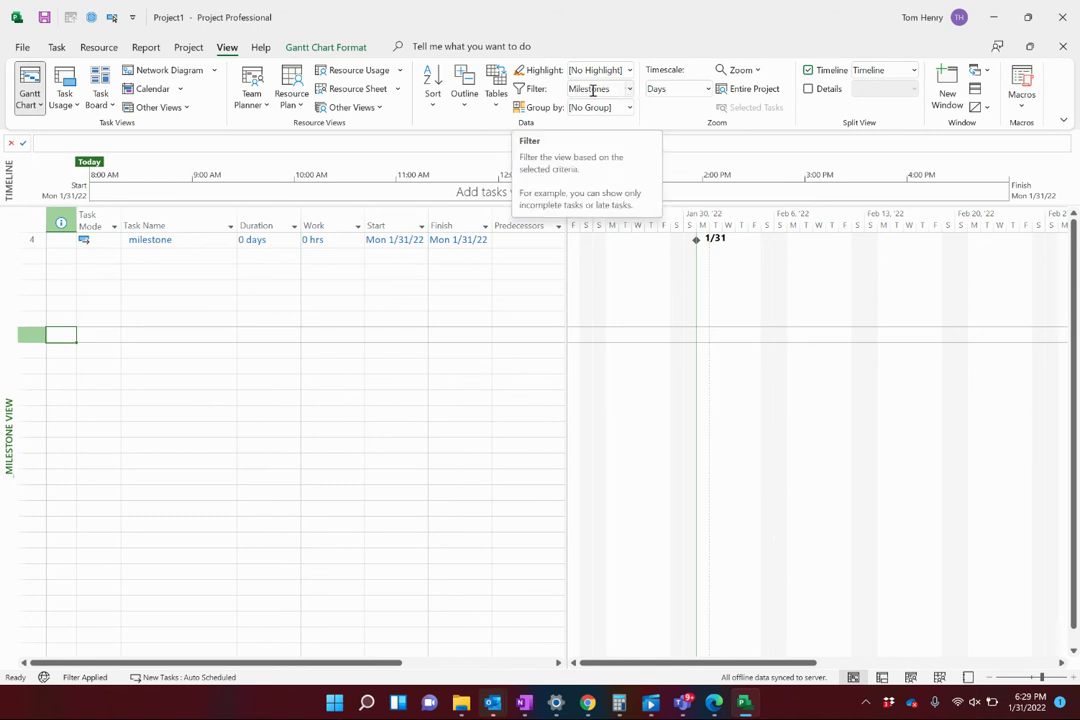
click(240, 318)
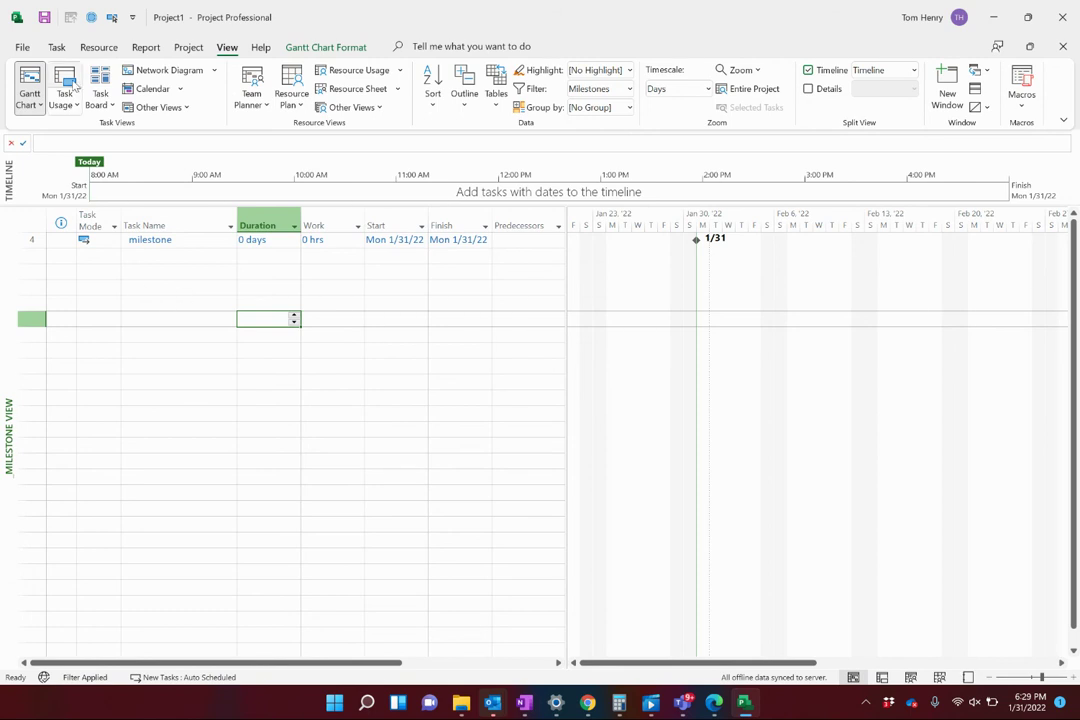
Review the views listed for the Global template and Project1 in the Organizer, and return to the project
click(21, 47)
click(70, 173)
click(176, 389)
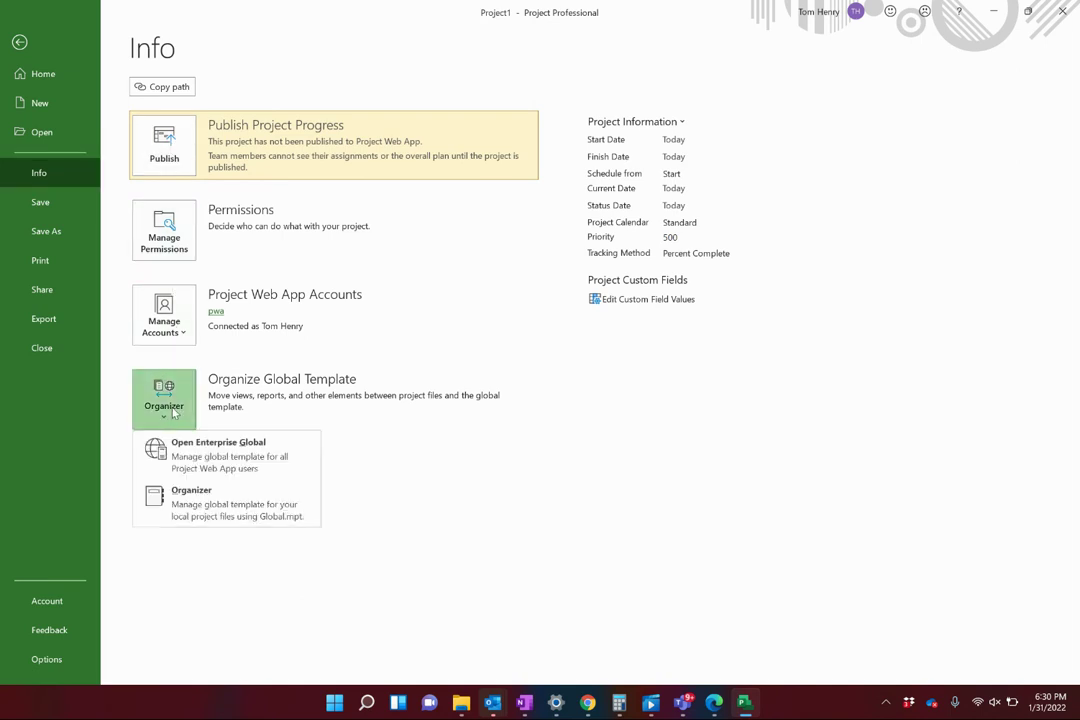
click(195, 495)
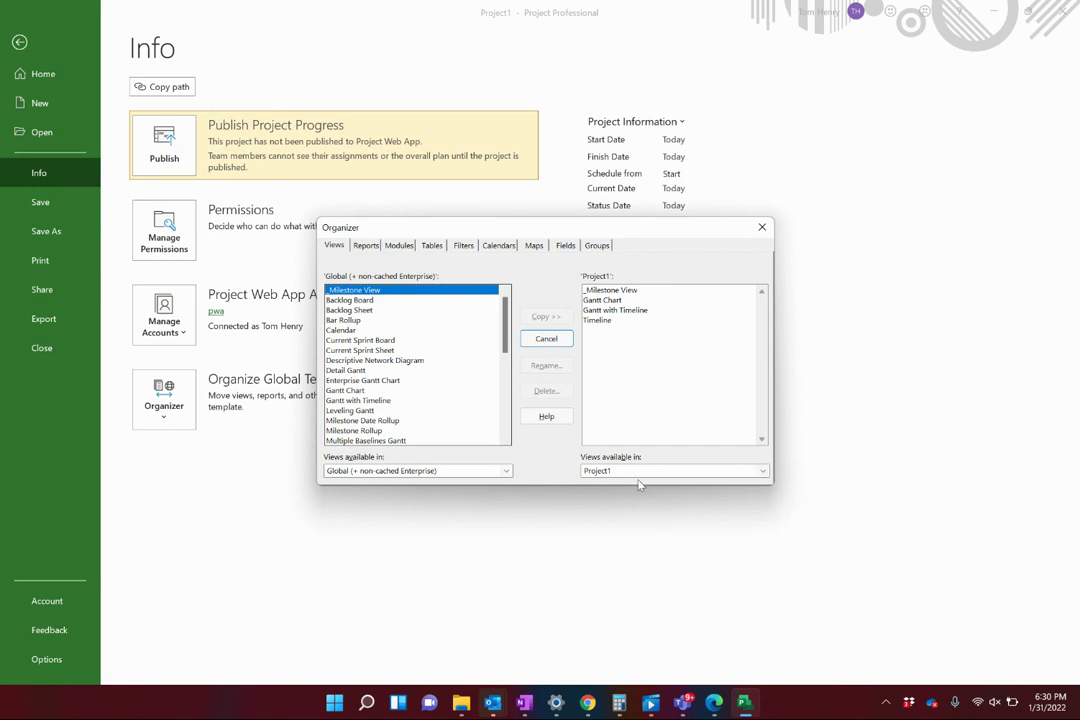
click(545, 339)
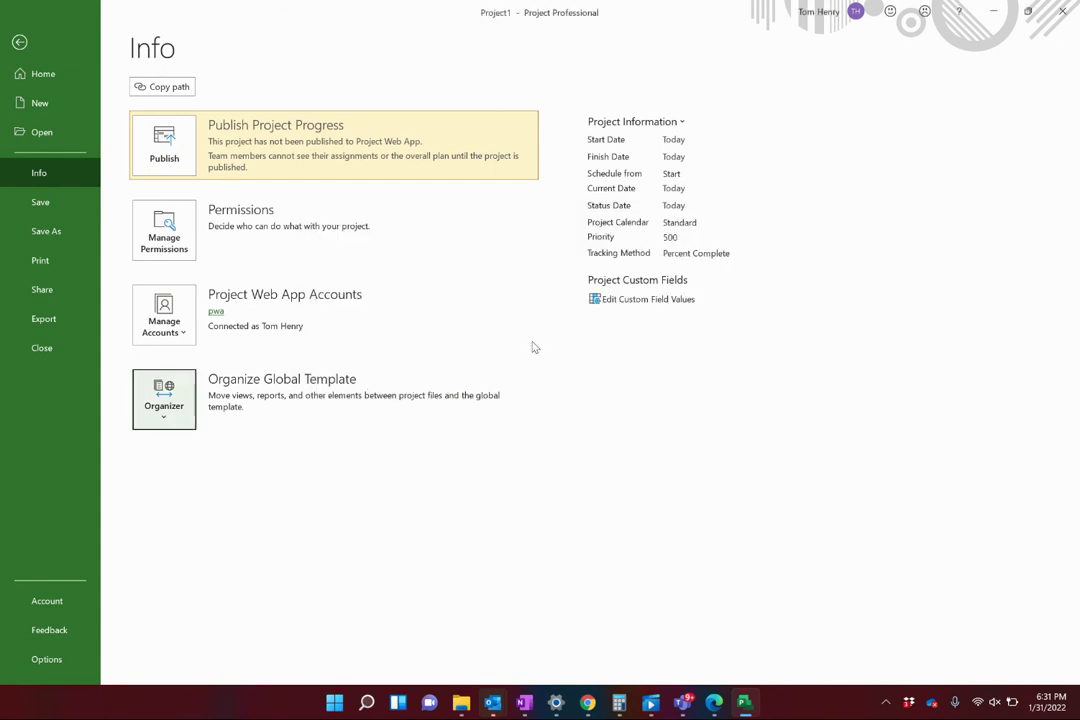
click(20, 40)
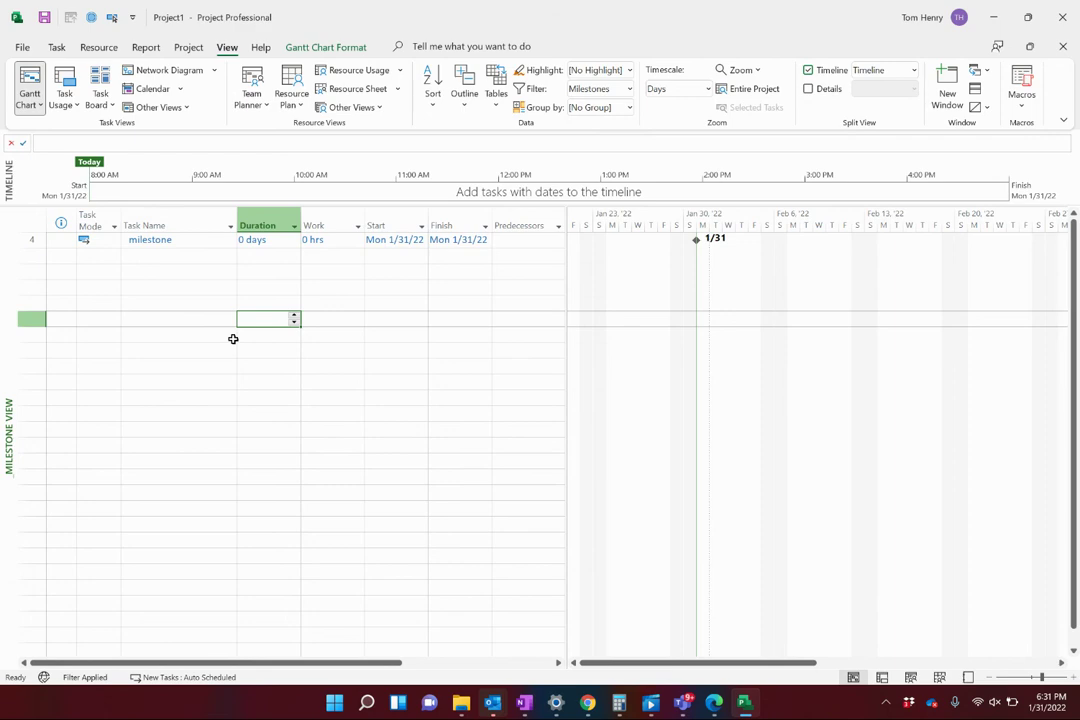
key(alt+Tab)
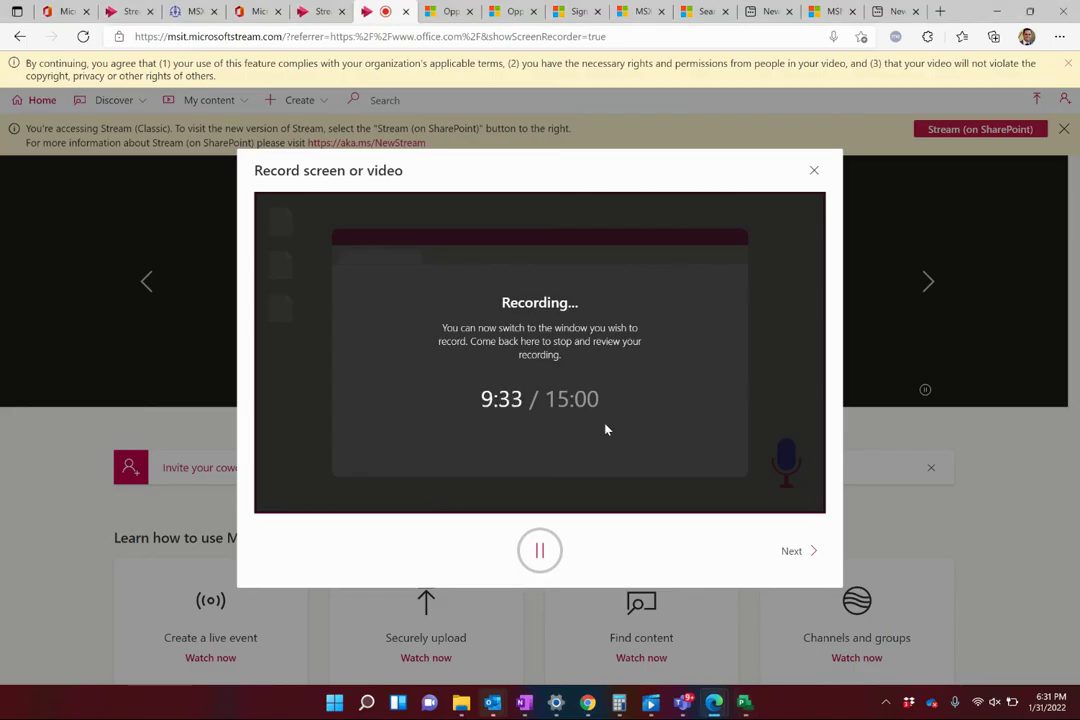